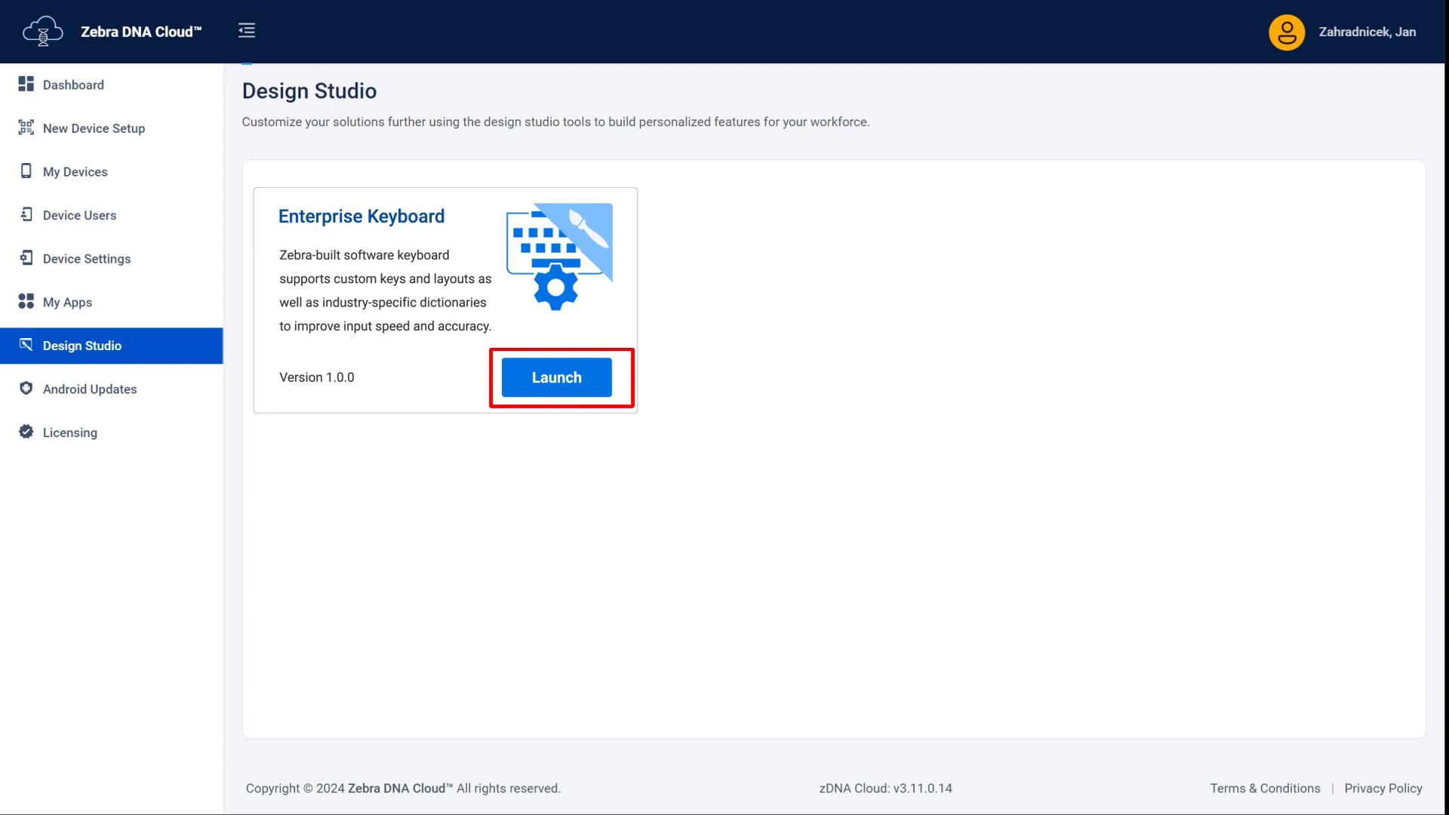
Launch the Enterprise Keyboard designer and start a new design named EKB_builder_demo789
left_click(593, 381)
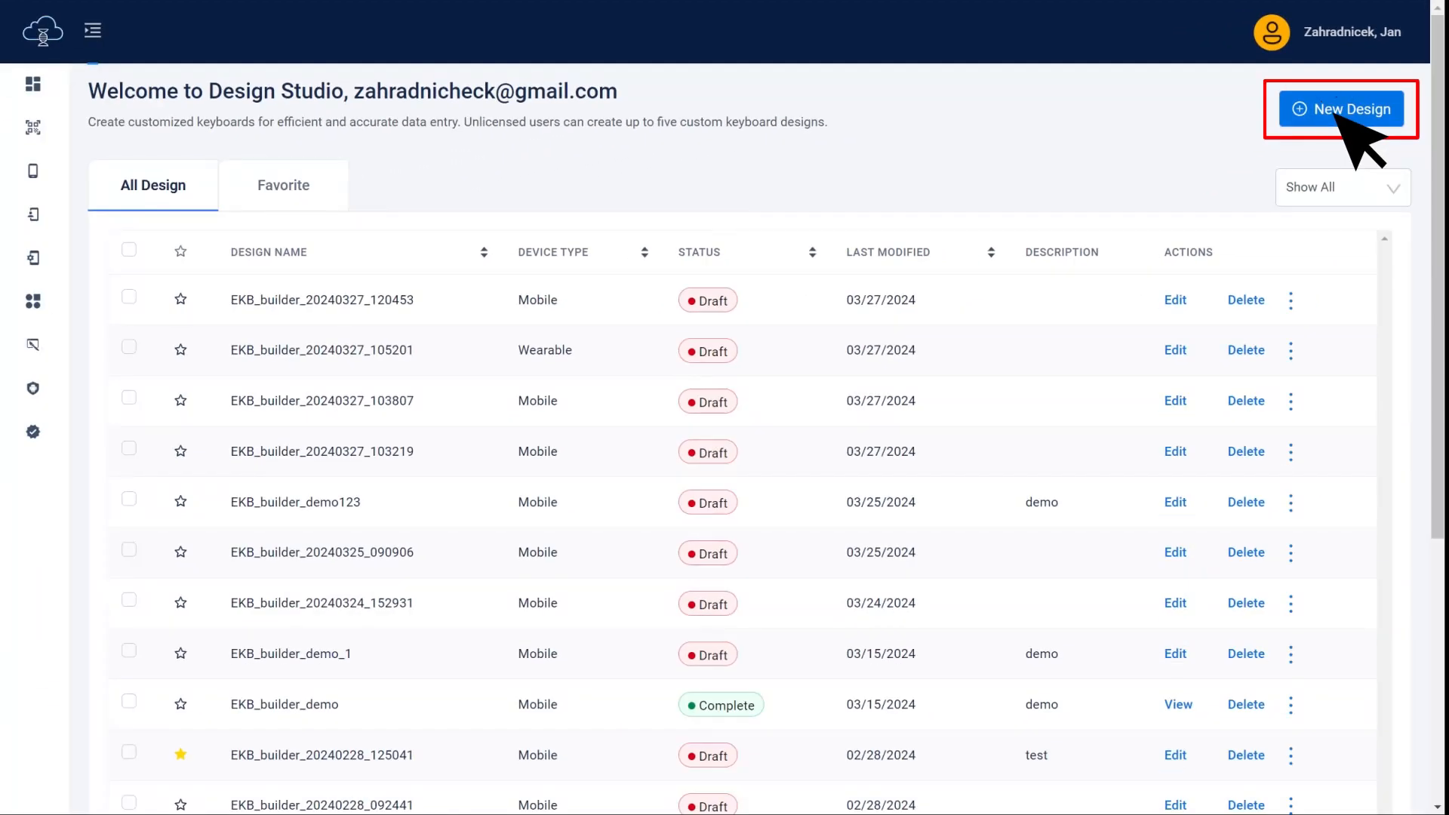
left_click(1335, 110)
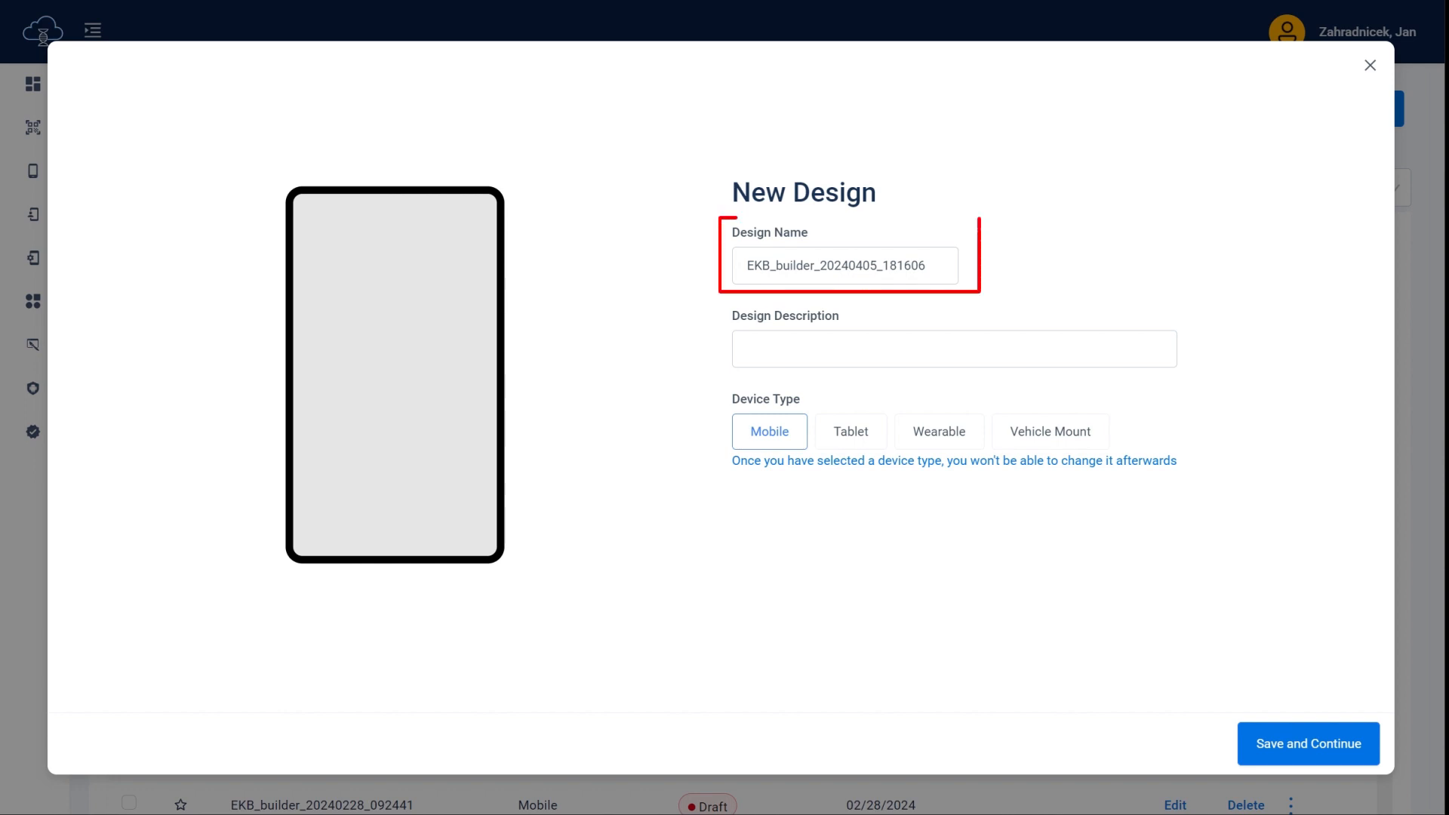
key("BackSpace")
key("BackSpace")
key("BackSpace")
key("BackSpace")
key("BackSpace")
key("BackSpace")
key("BackSpace")
key("BackSpace")
key("BackSpace")
key("BackSpace")
key("BackSpace")
key("BackSpace")
key("BackSpace")
key("BackSpace")
key("BackSpace")
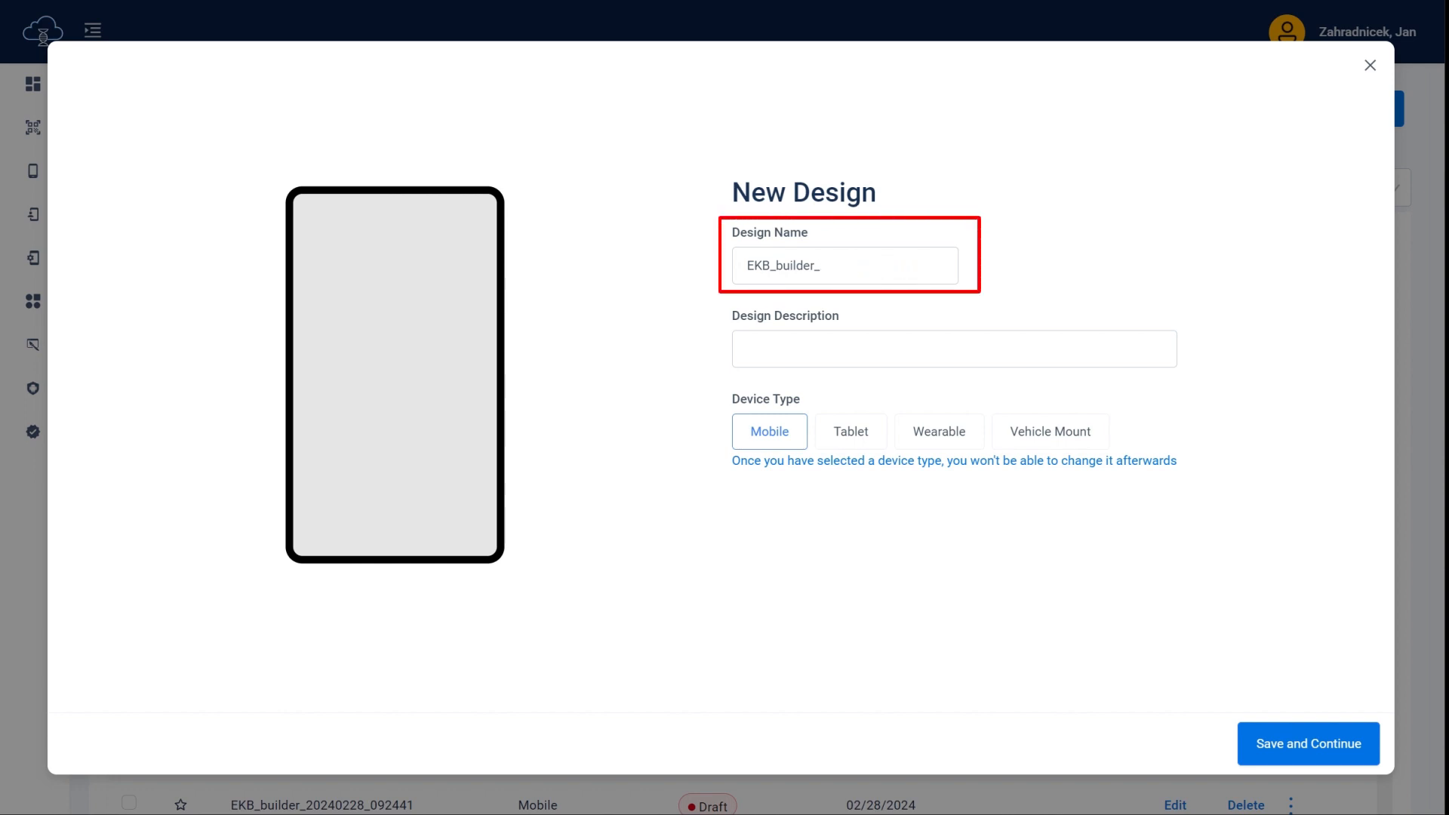
type("demo789")
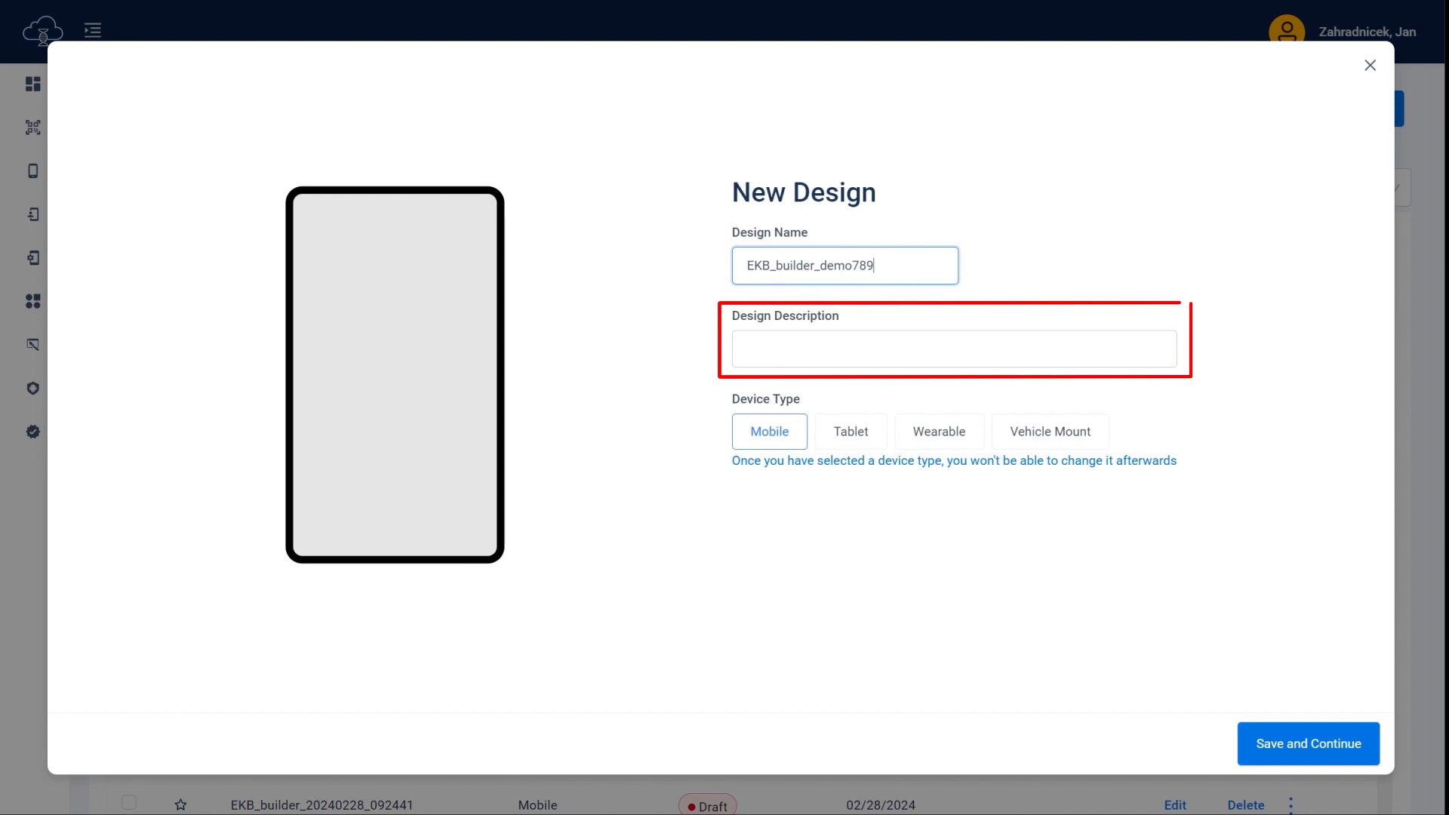
Enter the design description demo, choose Mobile as the device type and save the new design's details
key("Tab")
type("demo")
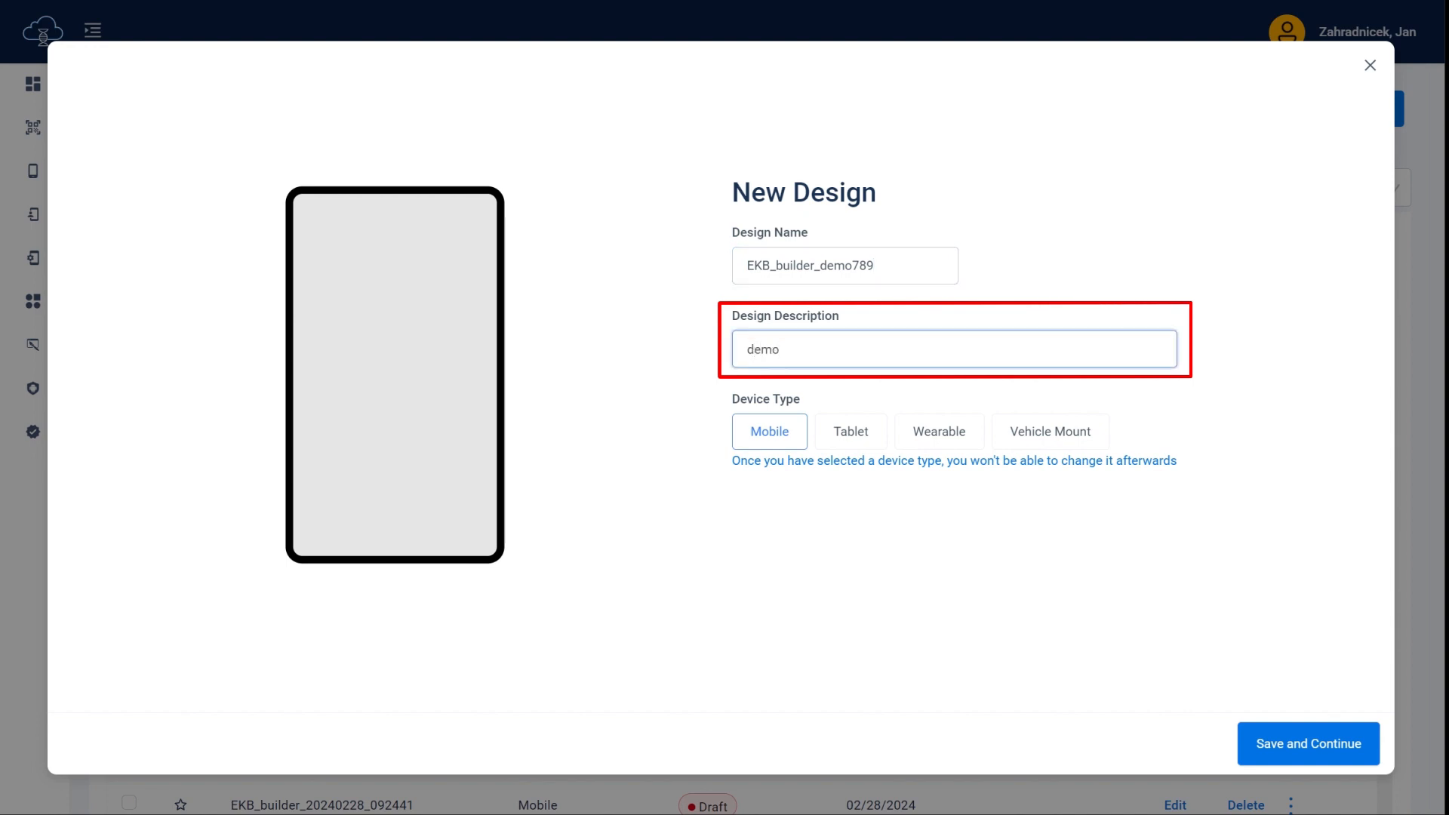
key("Tab")
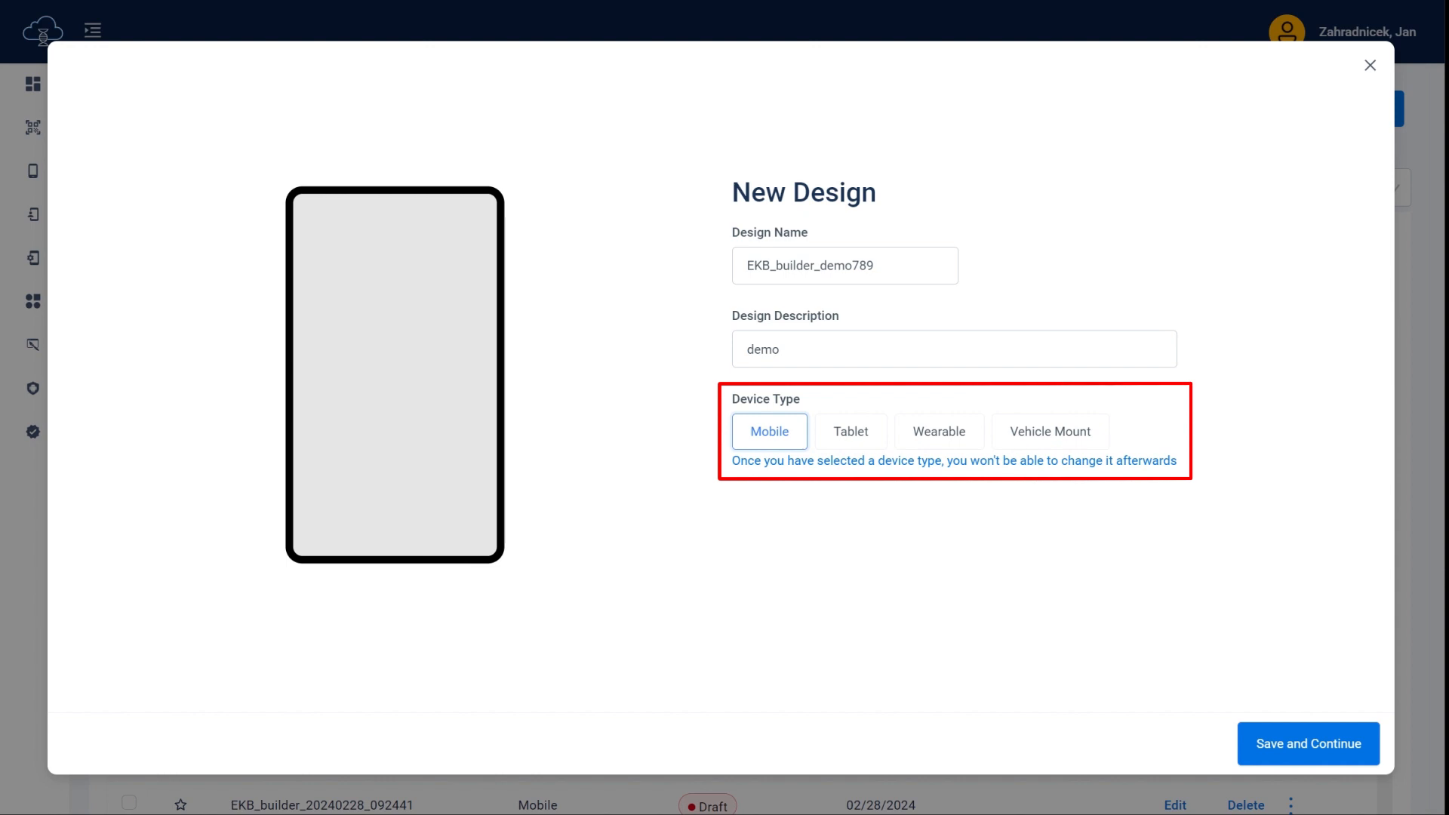
key("Right")
key("Right")
key("Right")
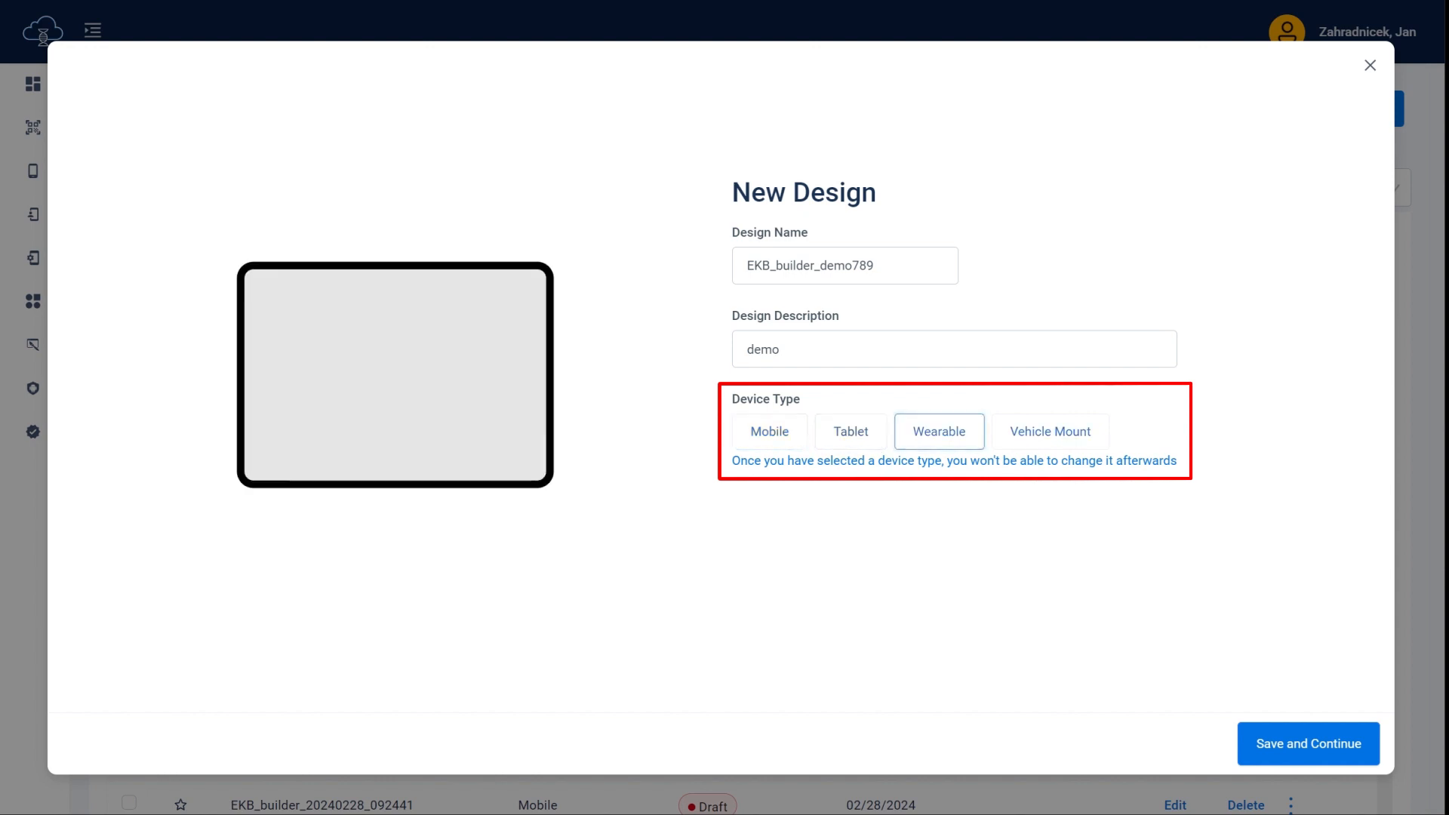
left_click(770, 432)
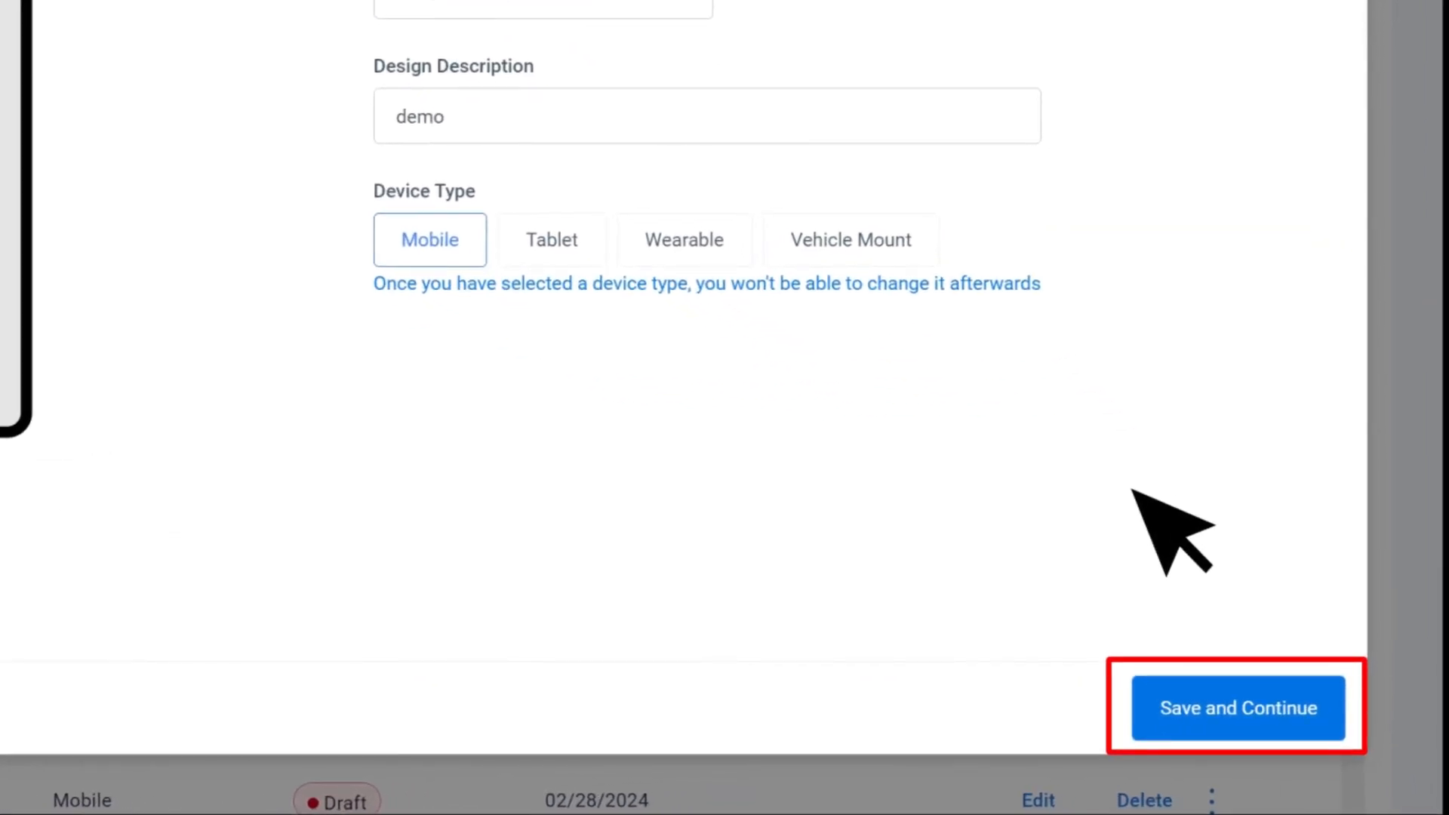
left_click(1253, 713)
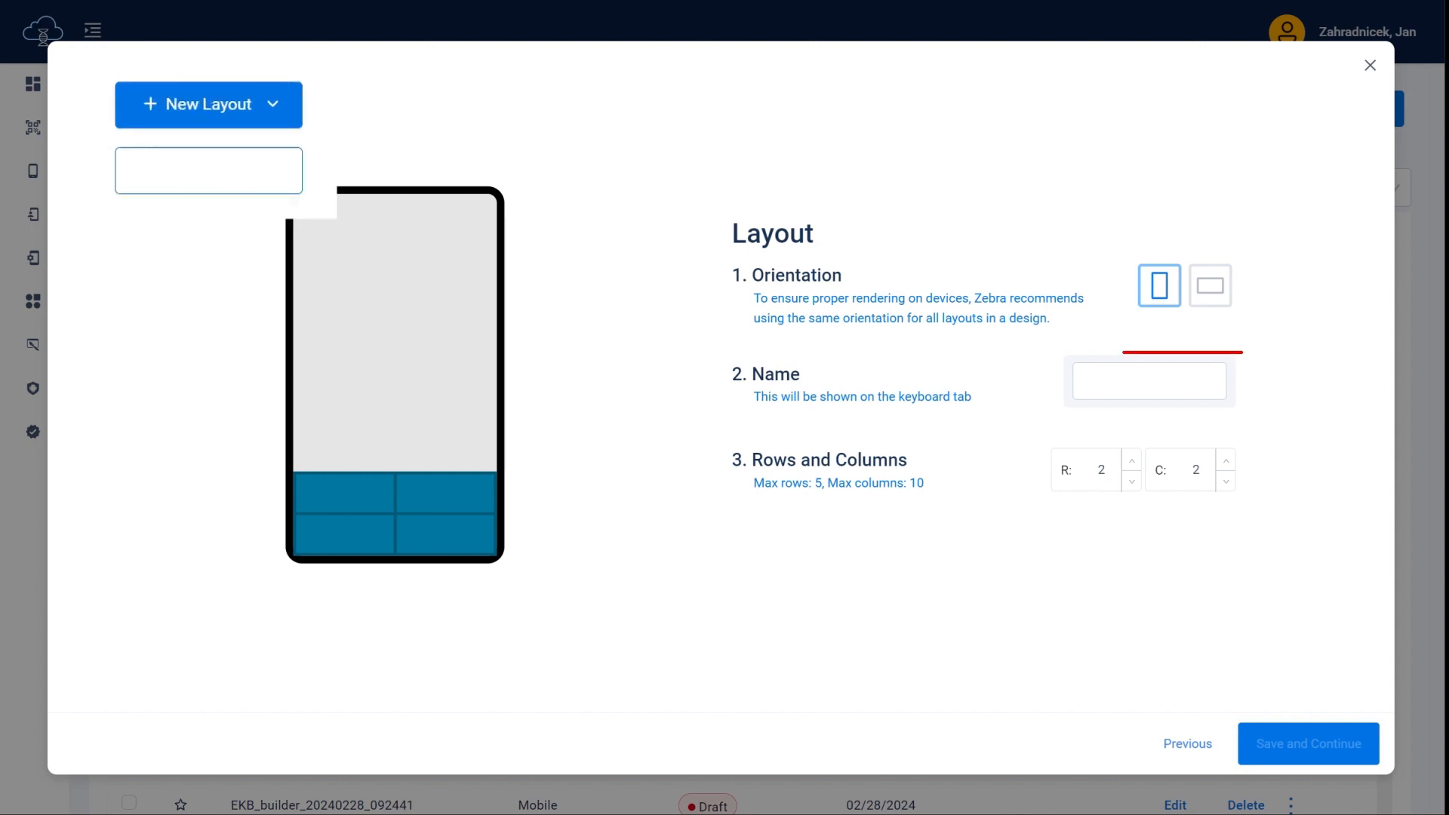
Name the first layout L1 and set its orientation to portrait after trying landscape
type("L1")
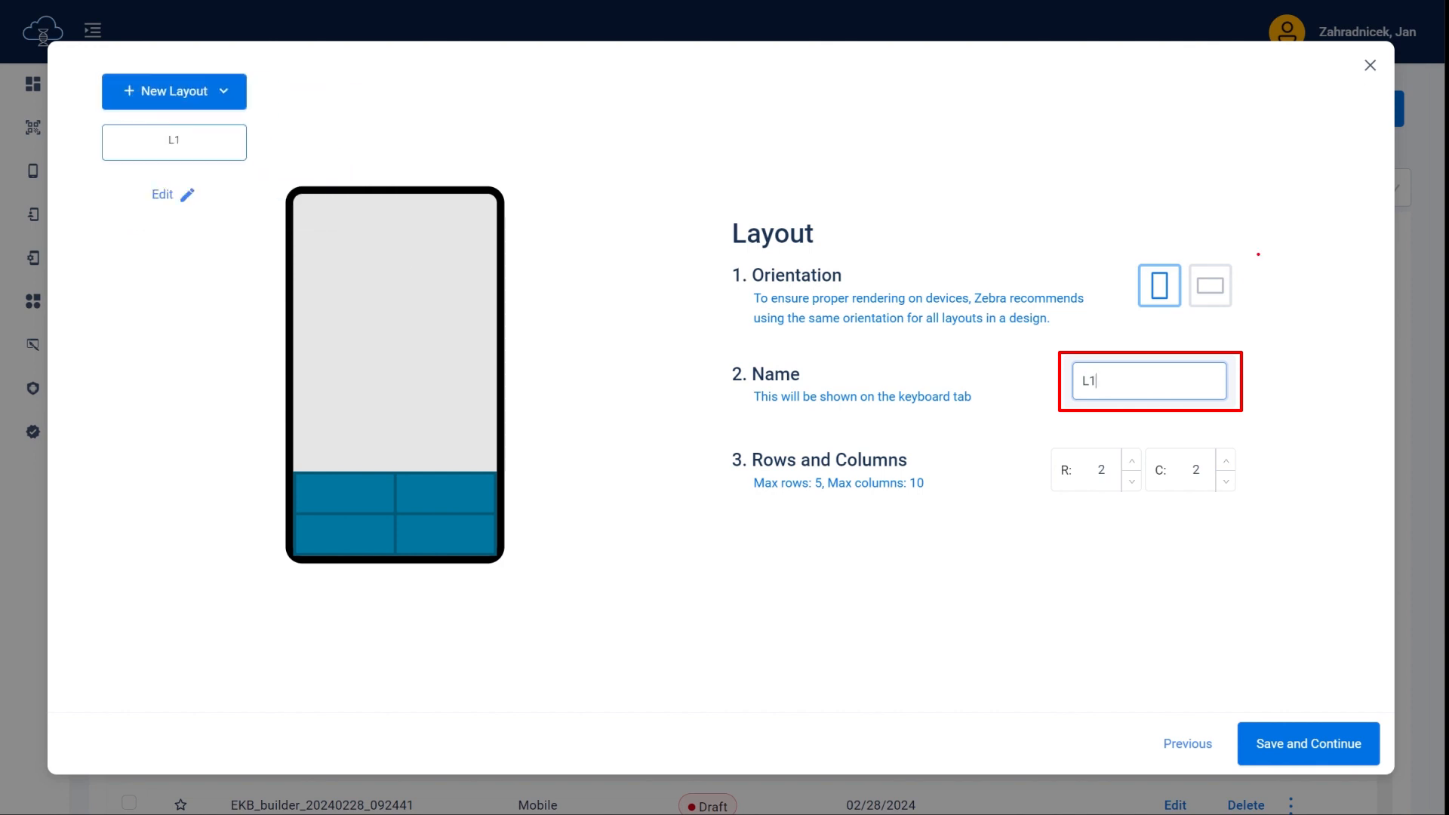
left_click(1210, 286)
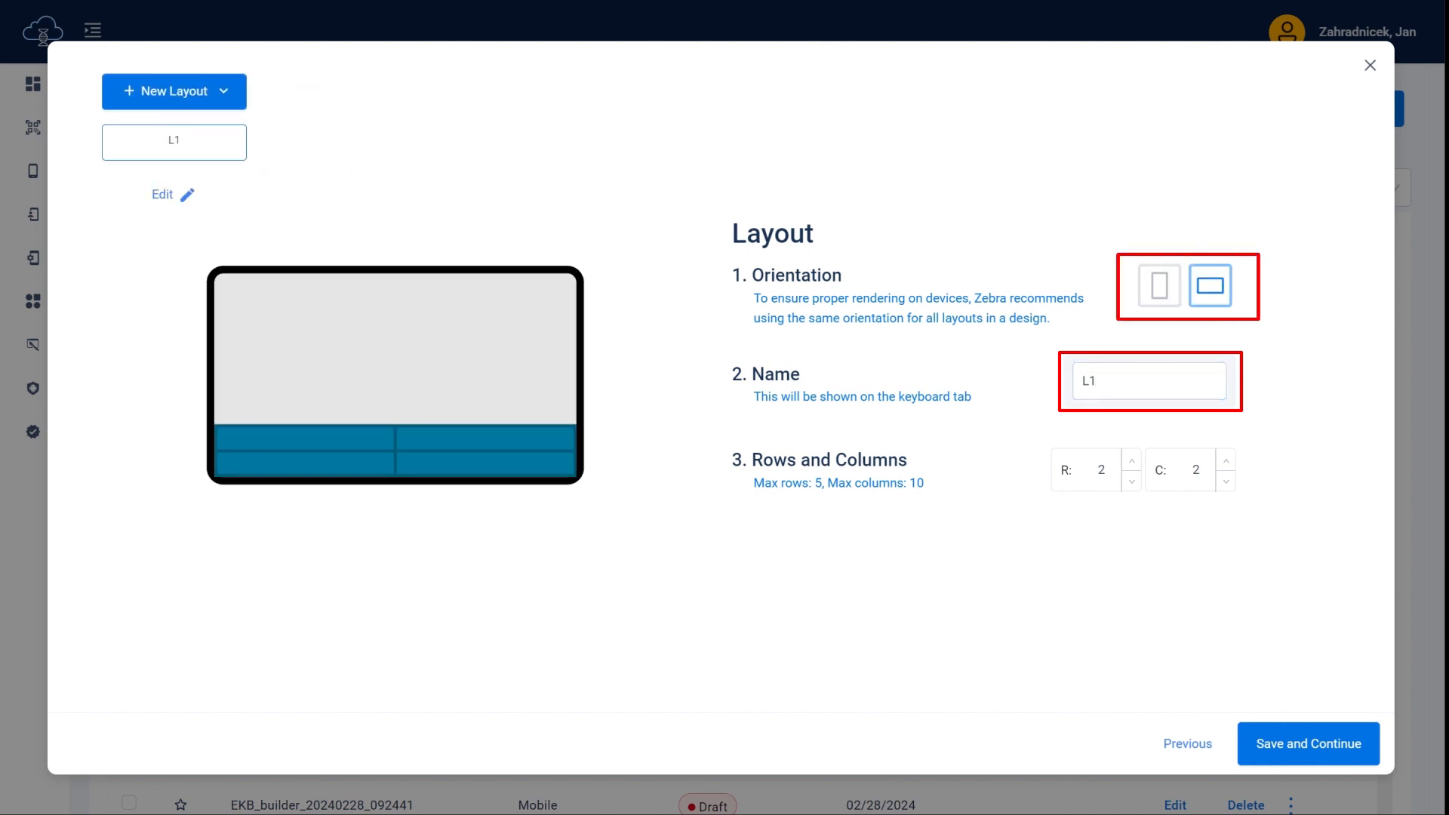
left_click(1159, 286)
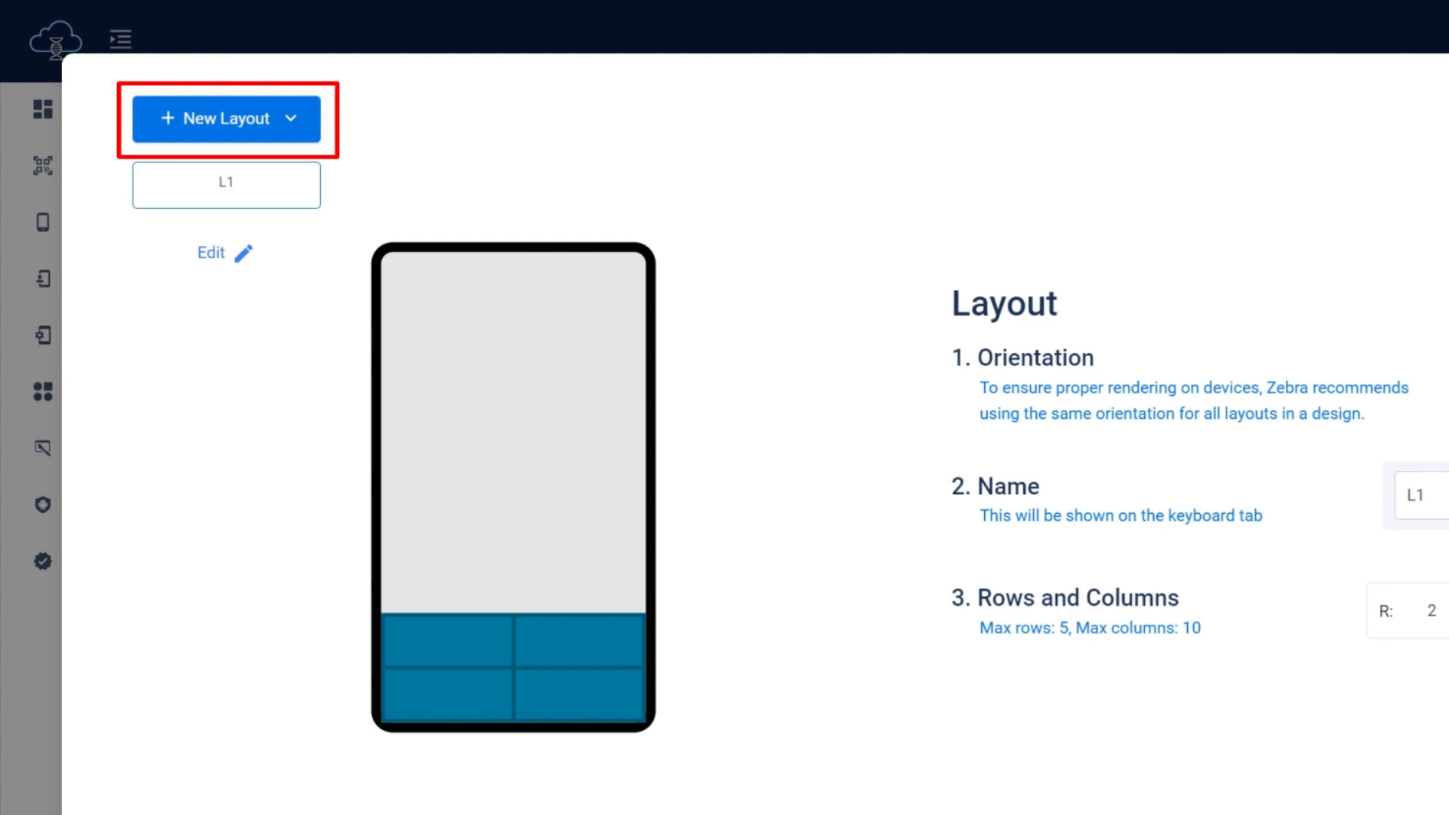
Add a layout L2 with 4 rows and 4 columns plus a scanner tab, and save the layouts
left_click(279, 122)
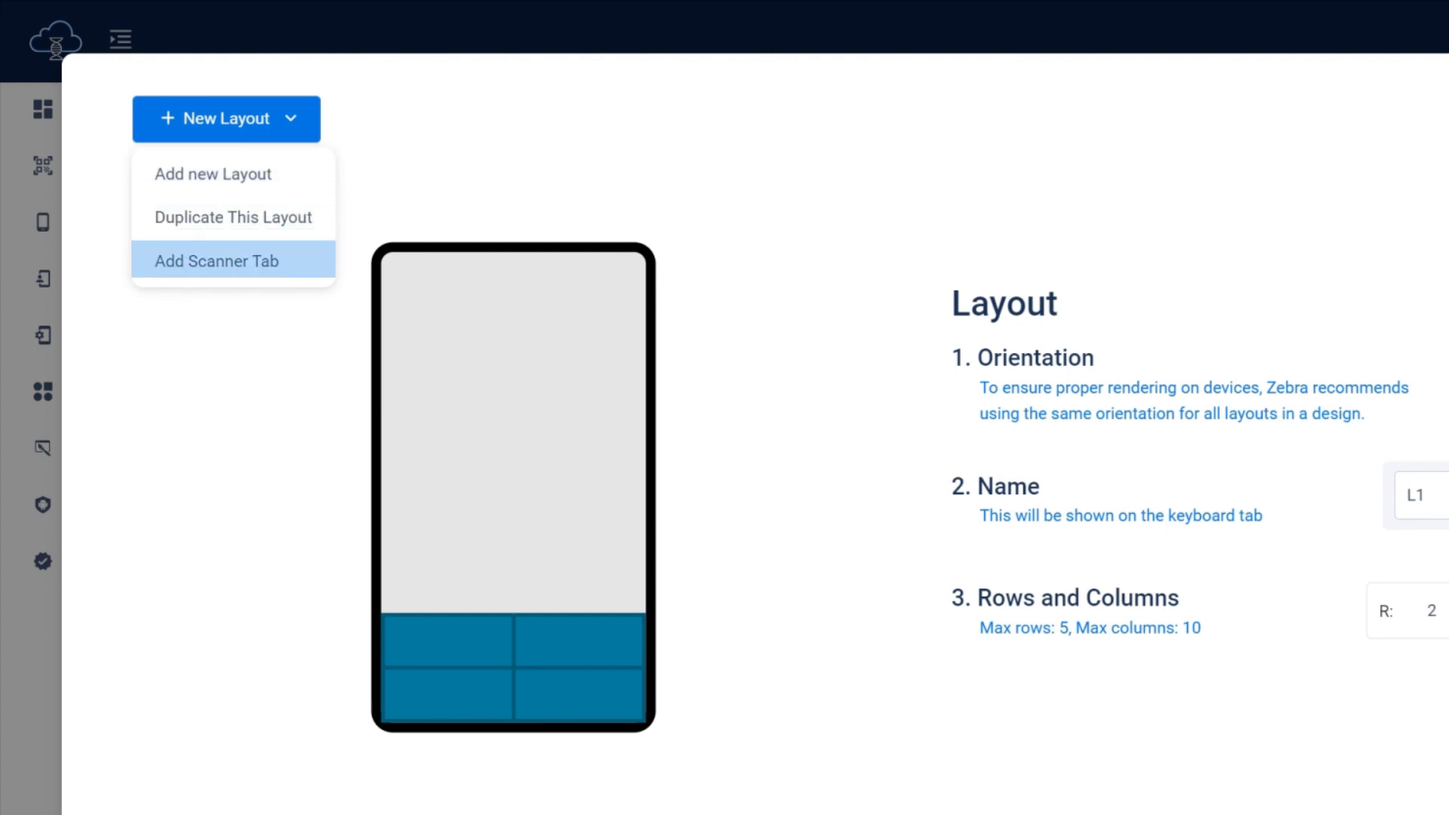
key("Return")
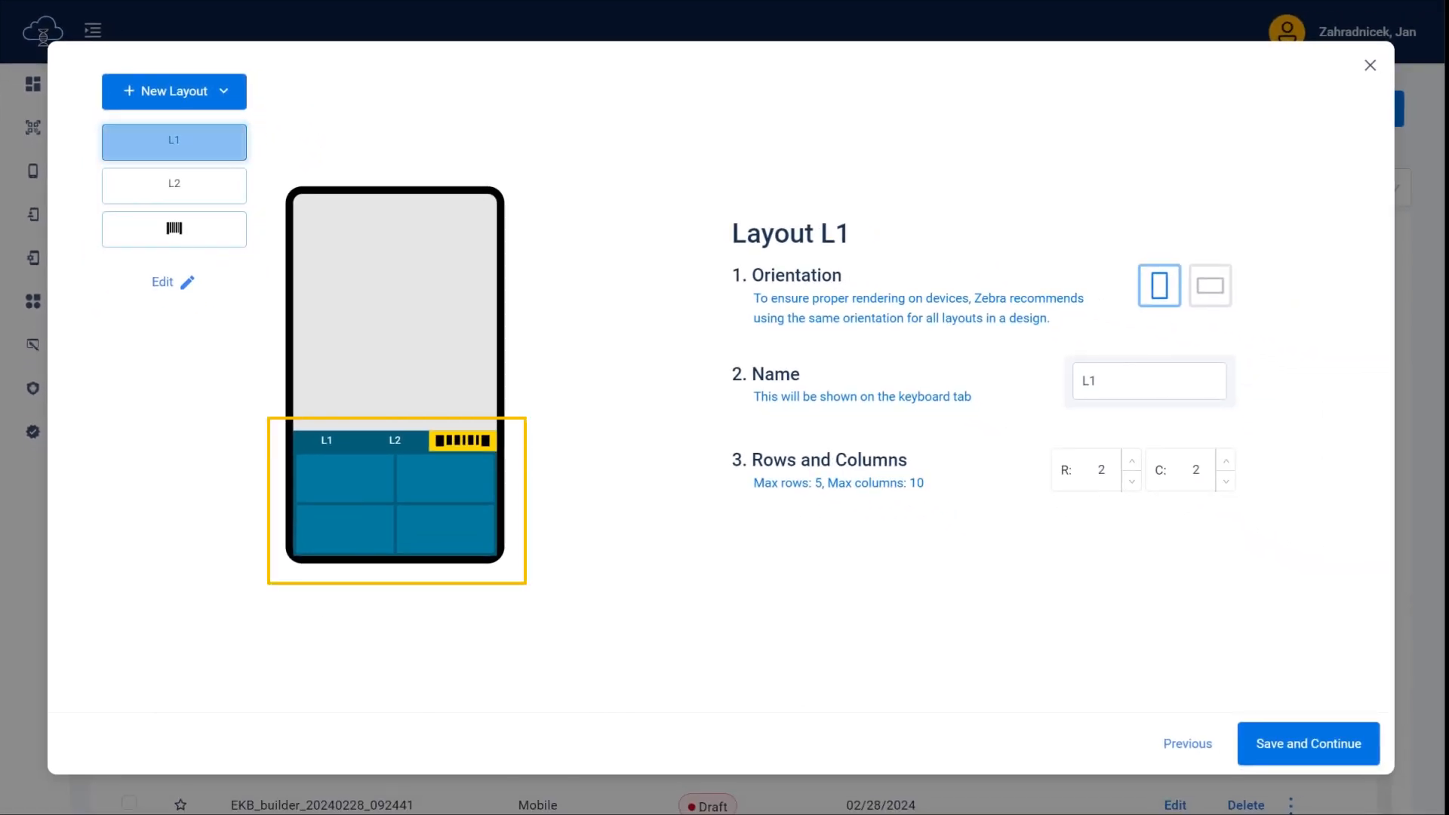
left_click(174, 185)
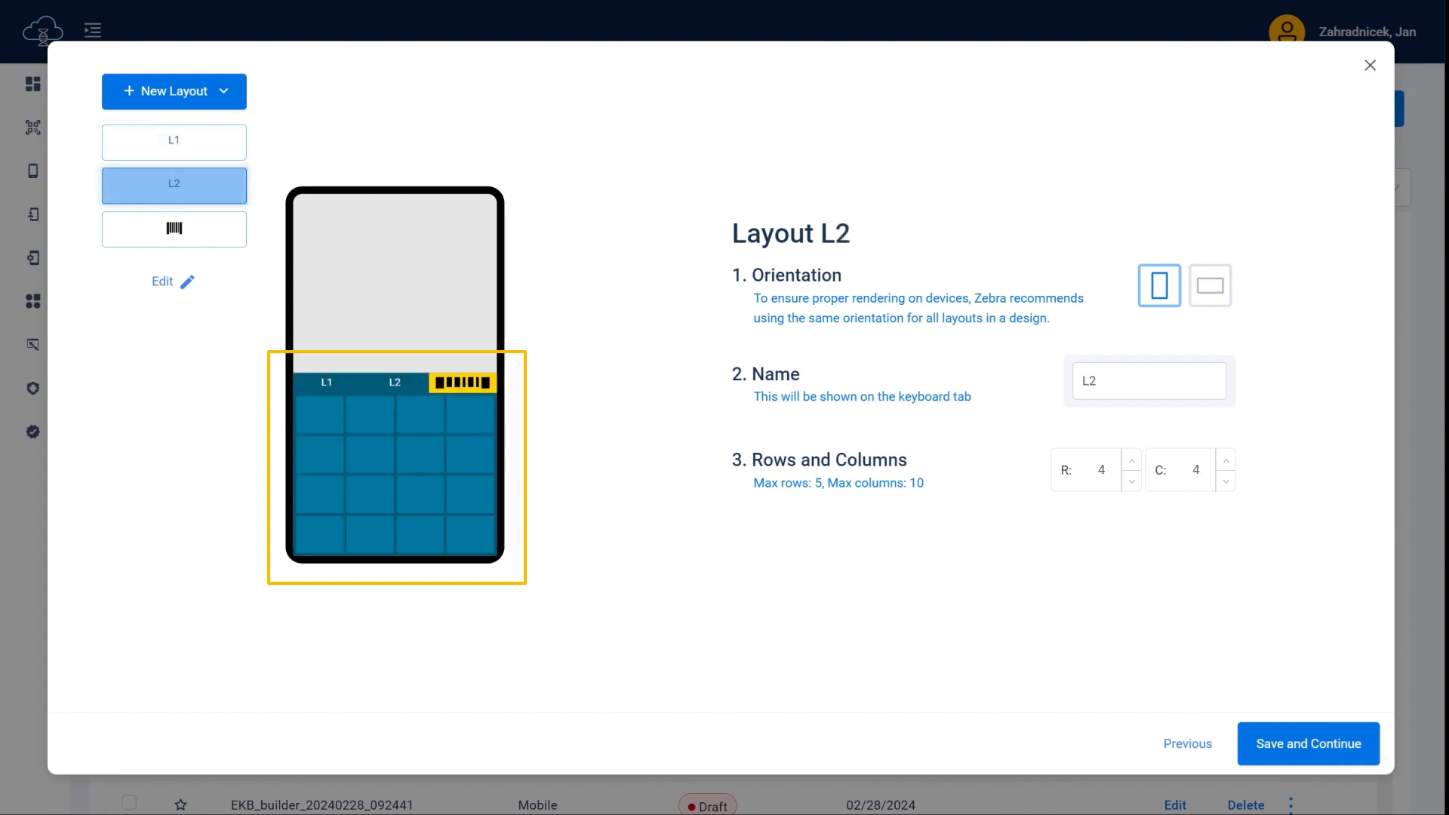
left_click(174, 229)
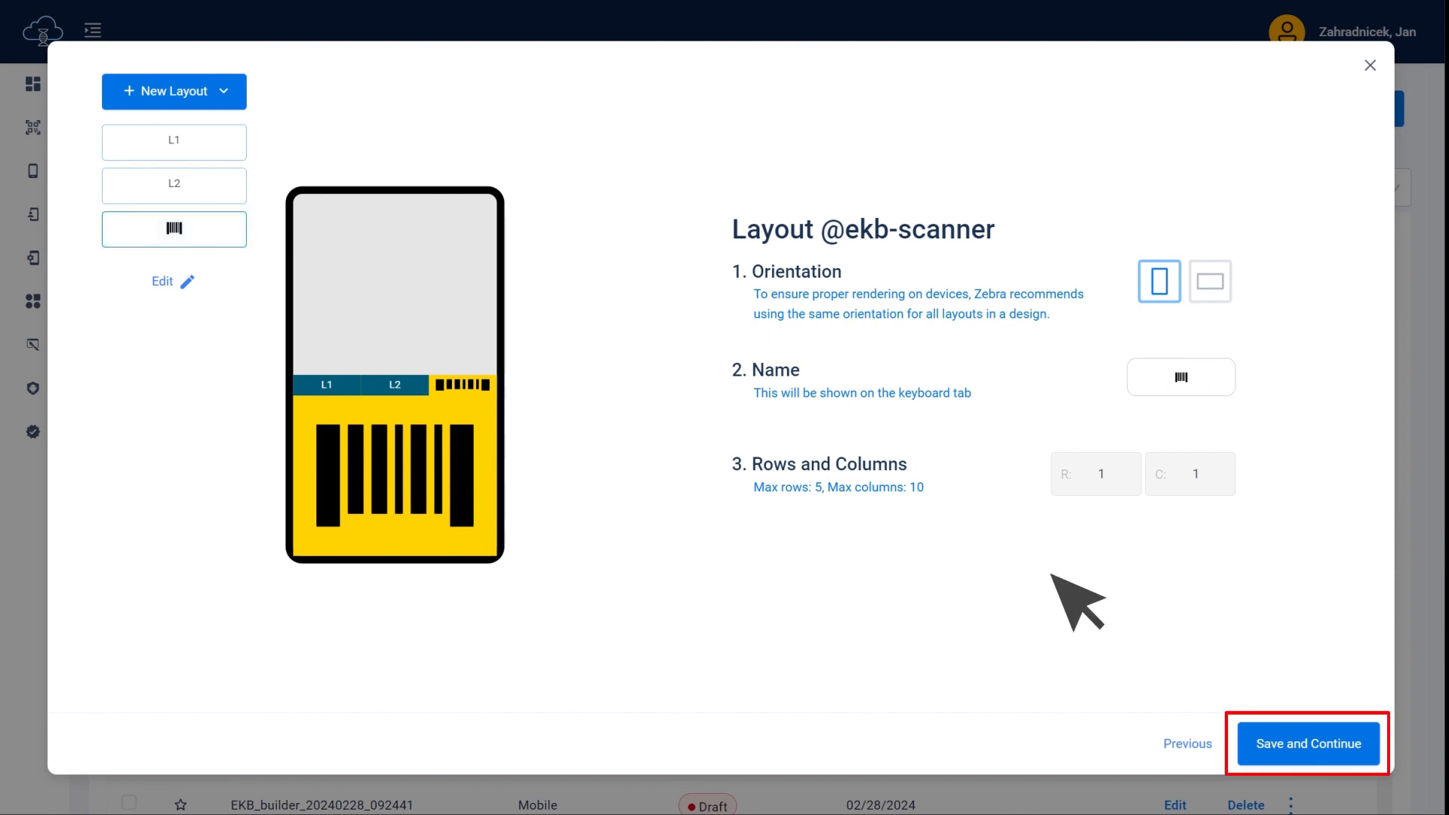
left_click(1299, 744)
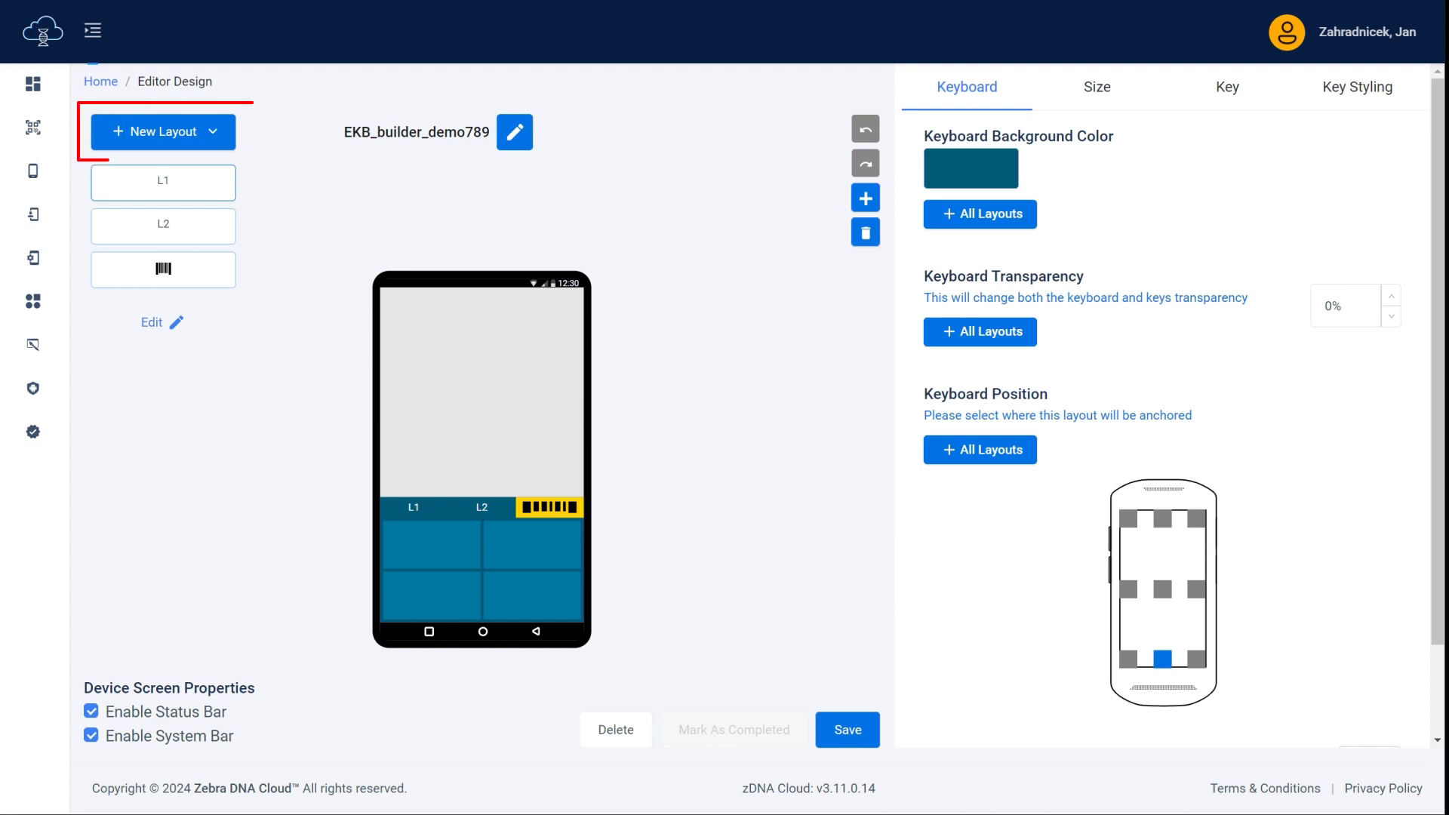
Try reordering the scanner tab in the layout list and finish editing the list
left_click(163, 132)
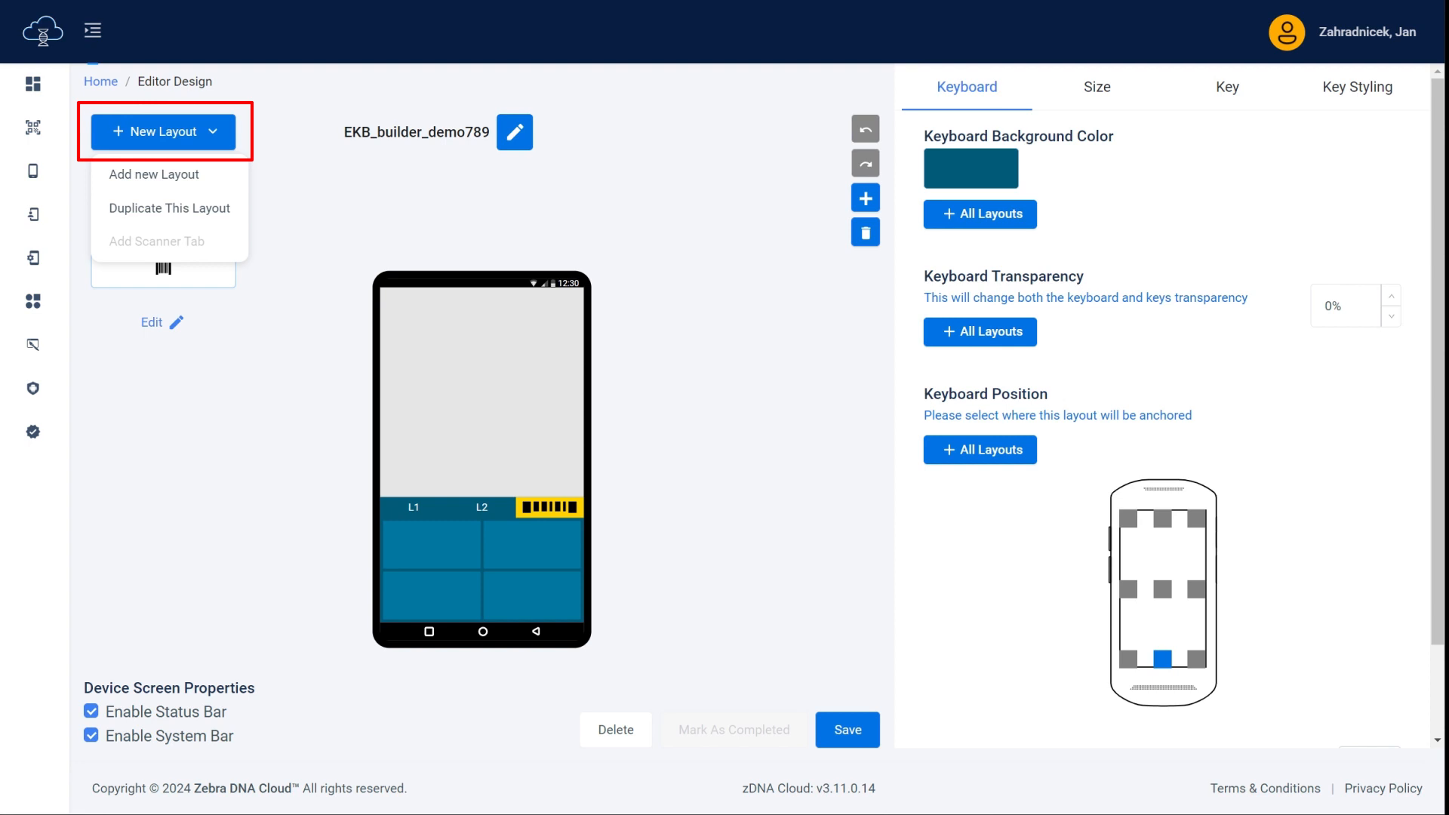
key("Escape")
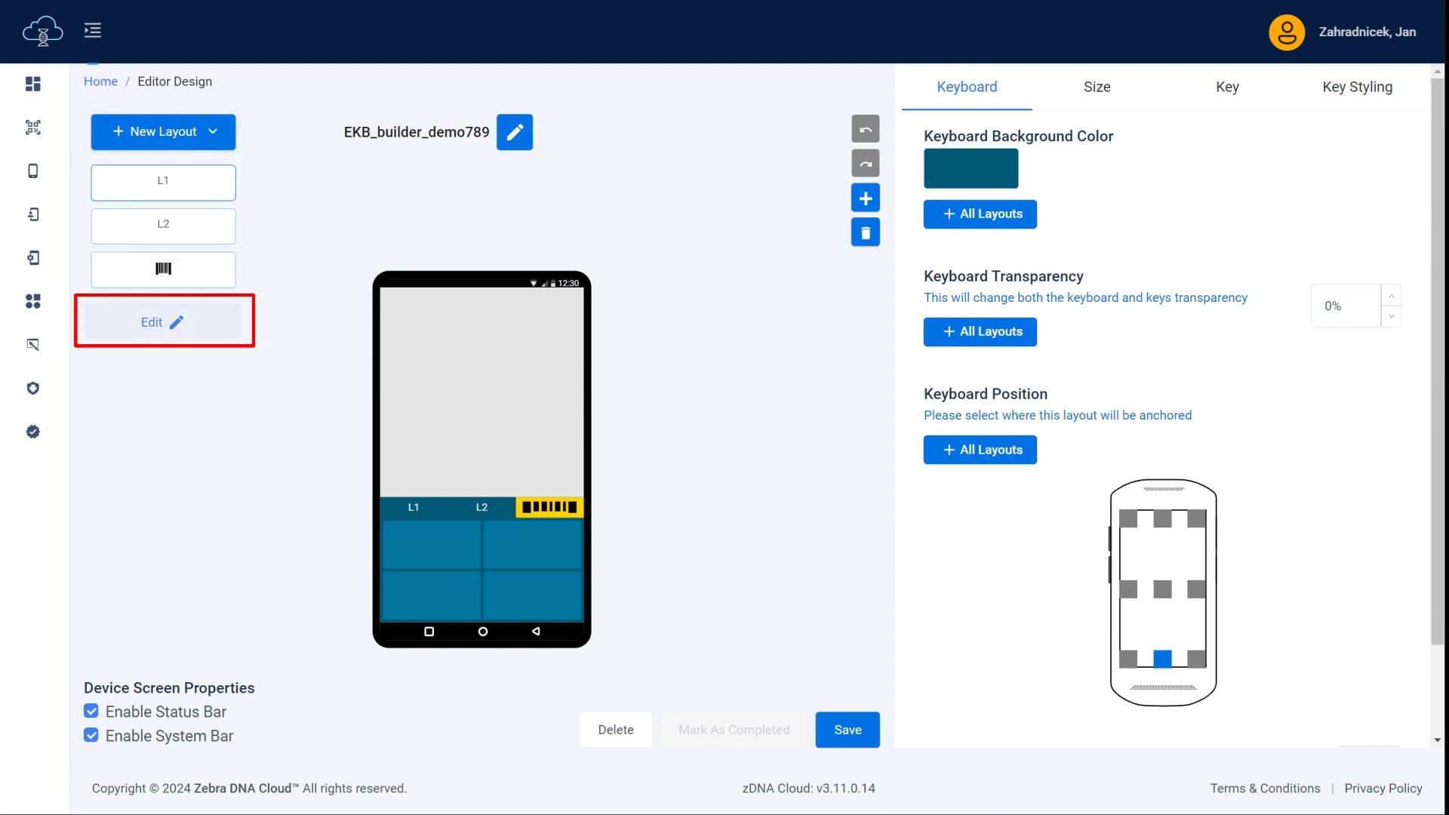
left_click(163, 322)
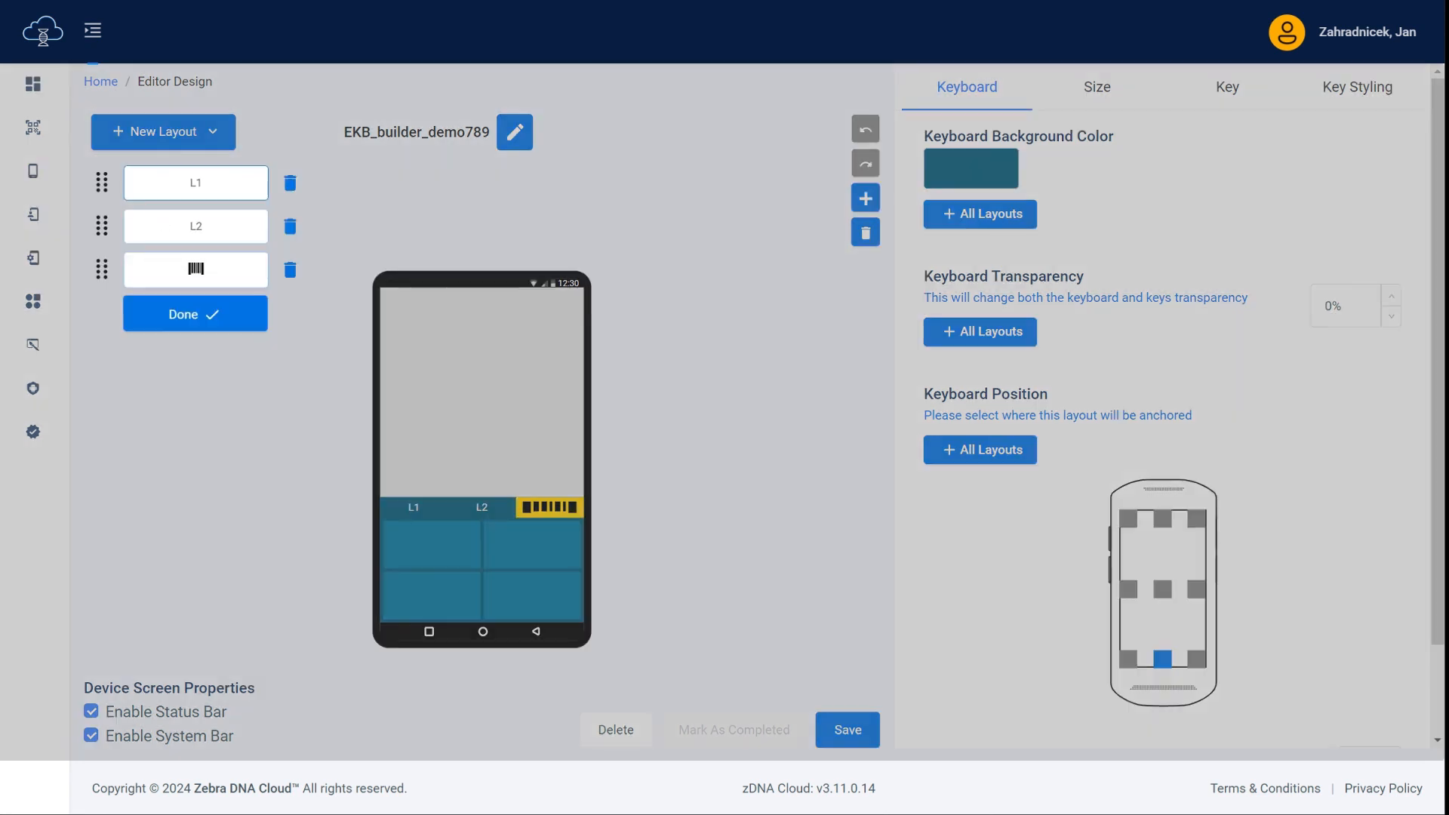
mouse_move(101, 261)
left_mouse_down()
mouse_move(99, 209)
mouse_move(101, 269)
left_mouse_up()
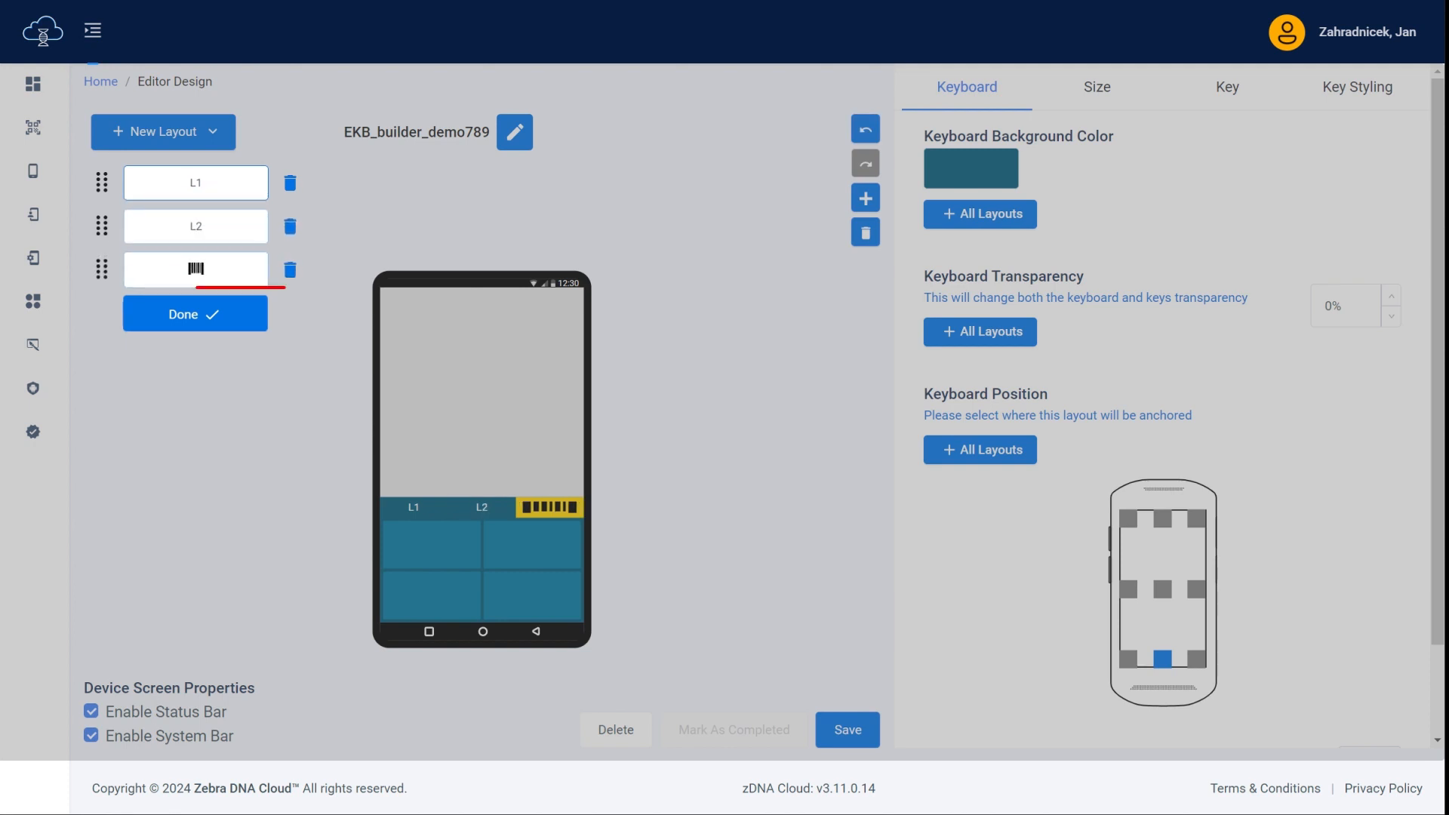
left_click(196, 314)
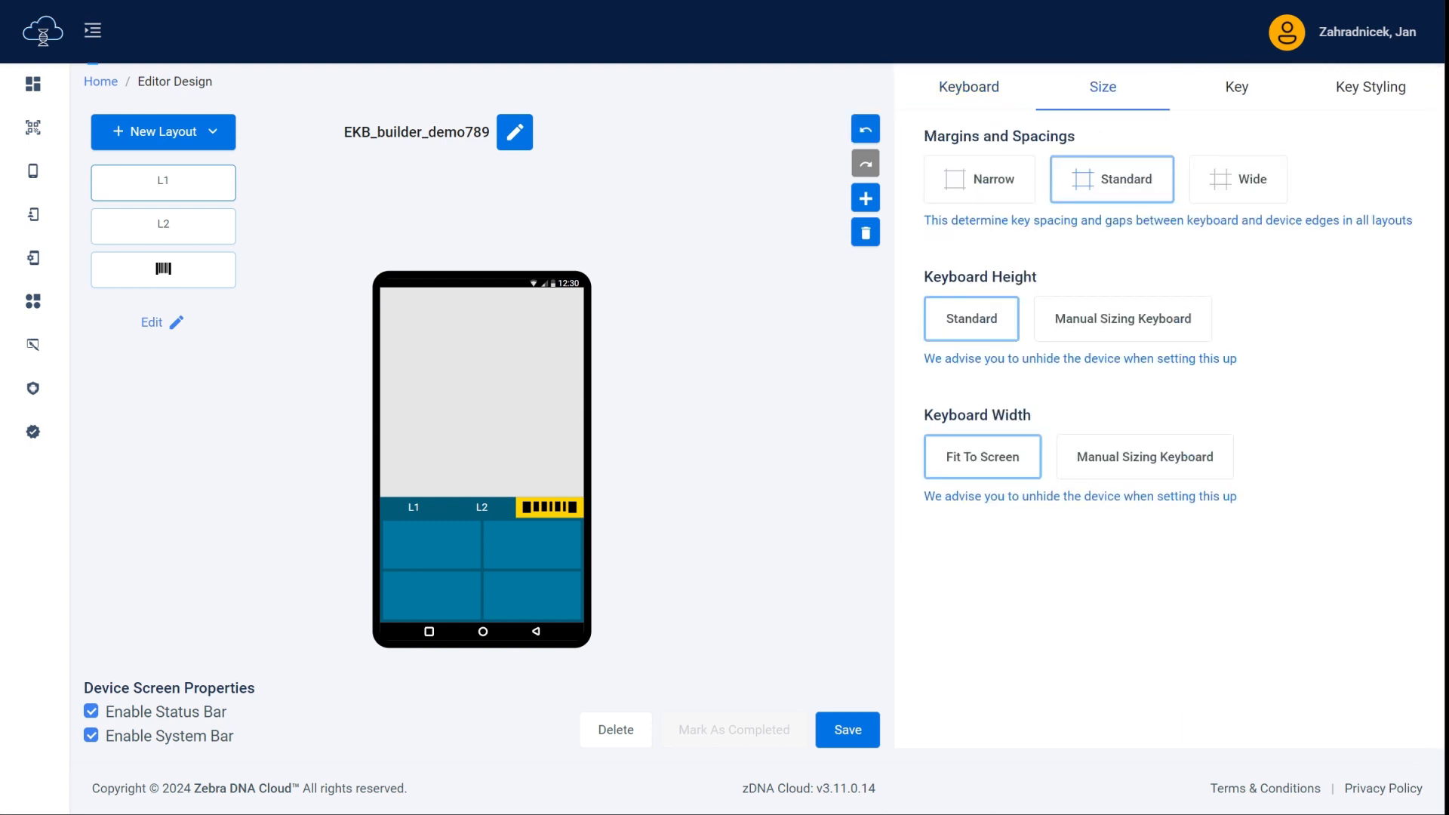
Try narrow and wide margins and manual keyboard sizing, and restore Standard margins, Standard height and Fit To Screen width
left_click(979, 179)
left_click(1238, 180)
left_click(1113, 179)
left_click(1123, 319)
left_click(1144, 458)
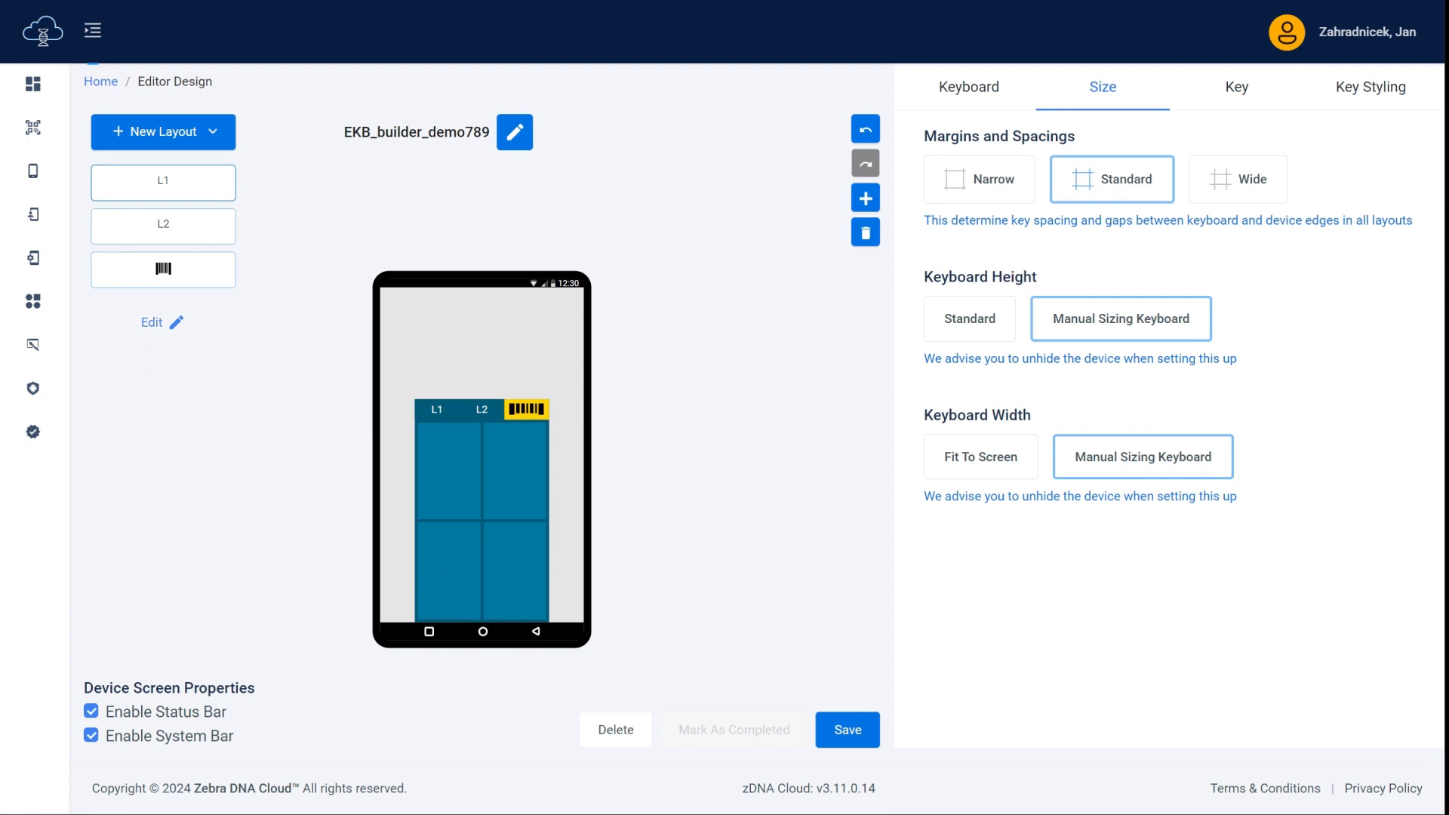
left_click(969, 320)
left_click(981, 457)
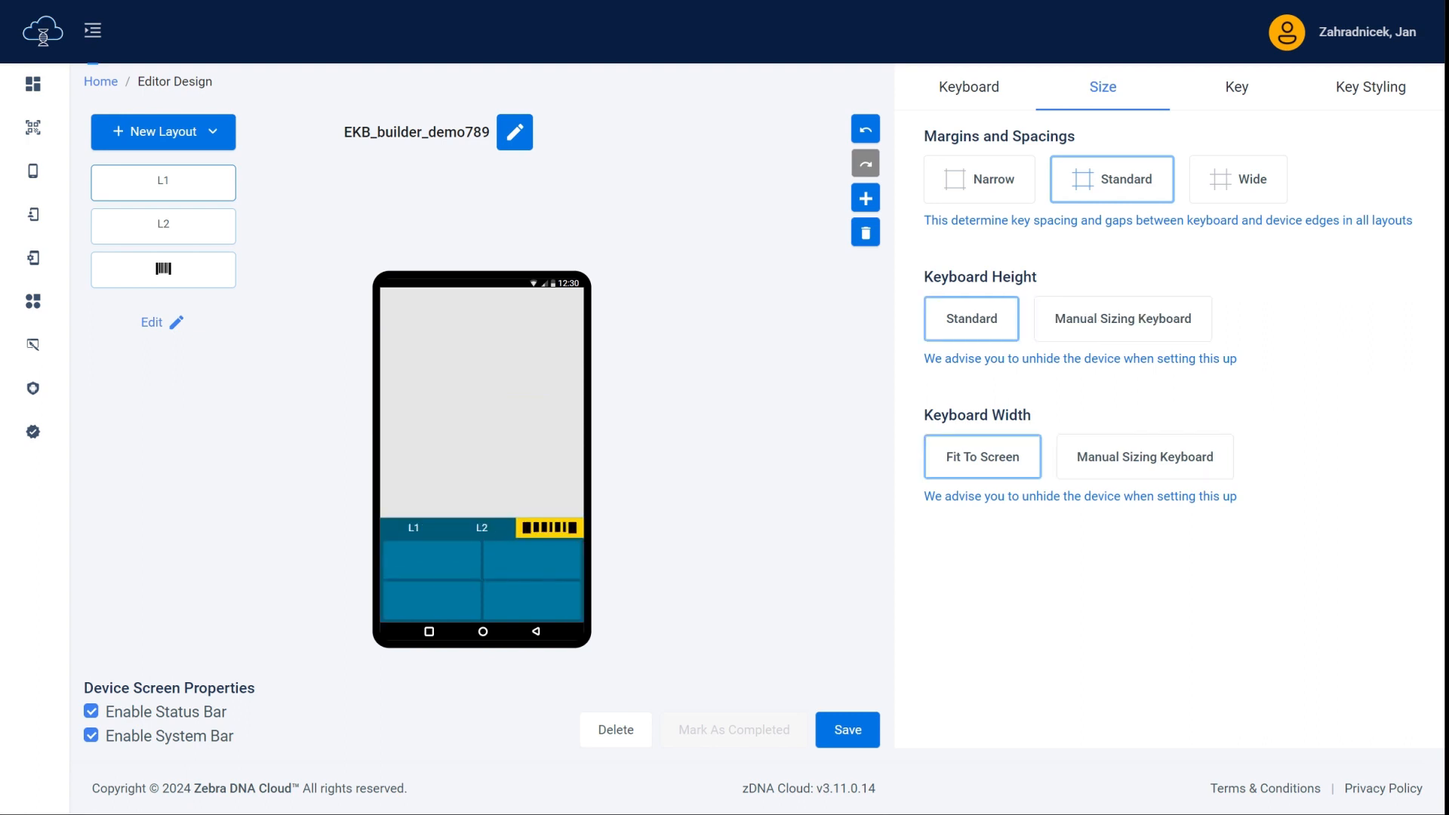
Set the primary content of the first key in layout L1 to A
left_click(1236, 87)
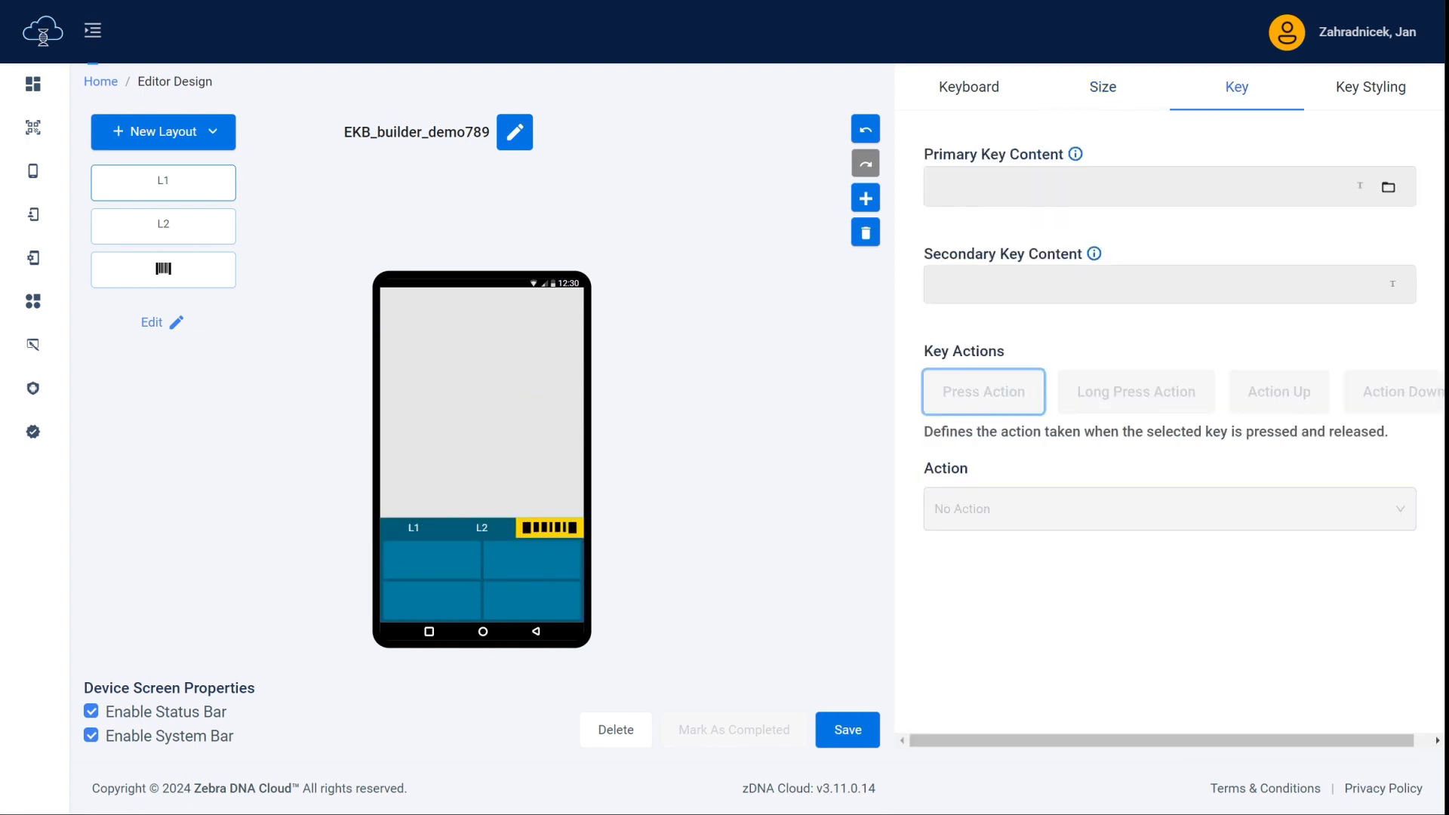
left_click(431, 560)
left_click(1056, 186)
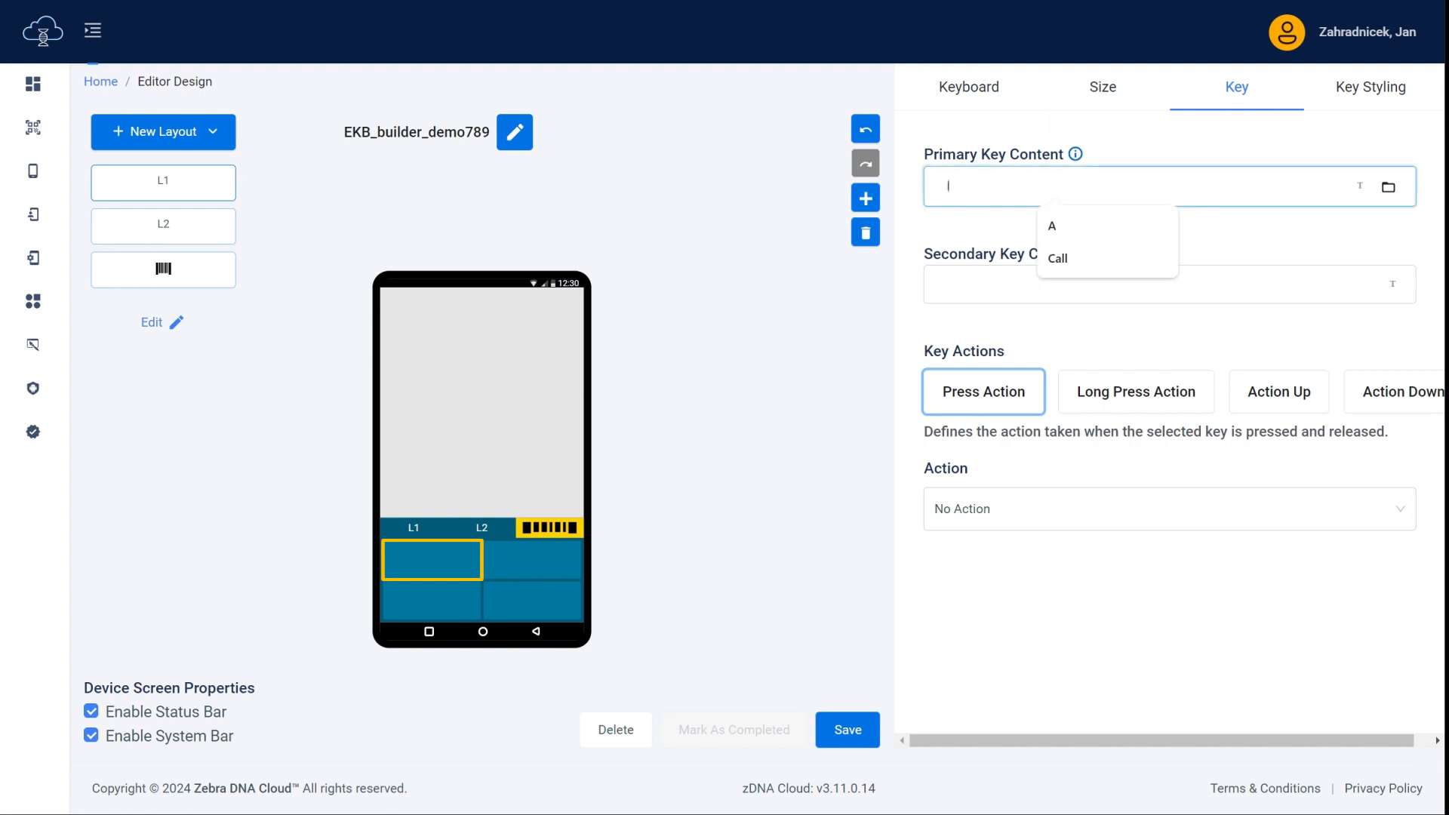
type("A")
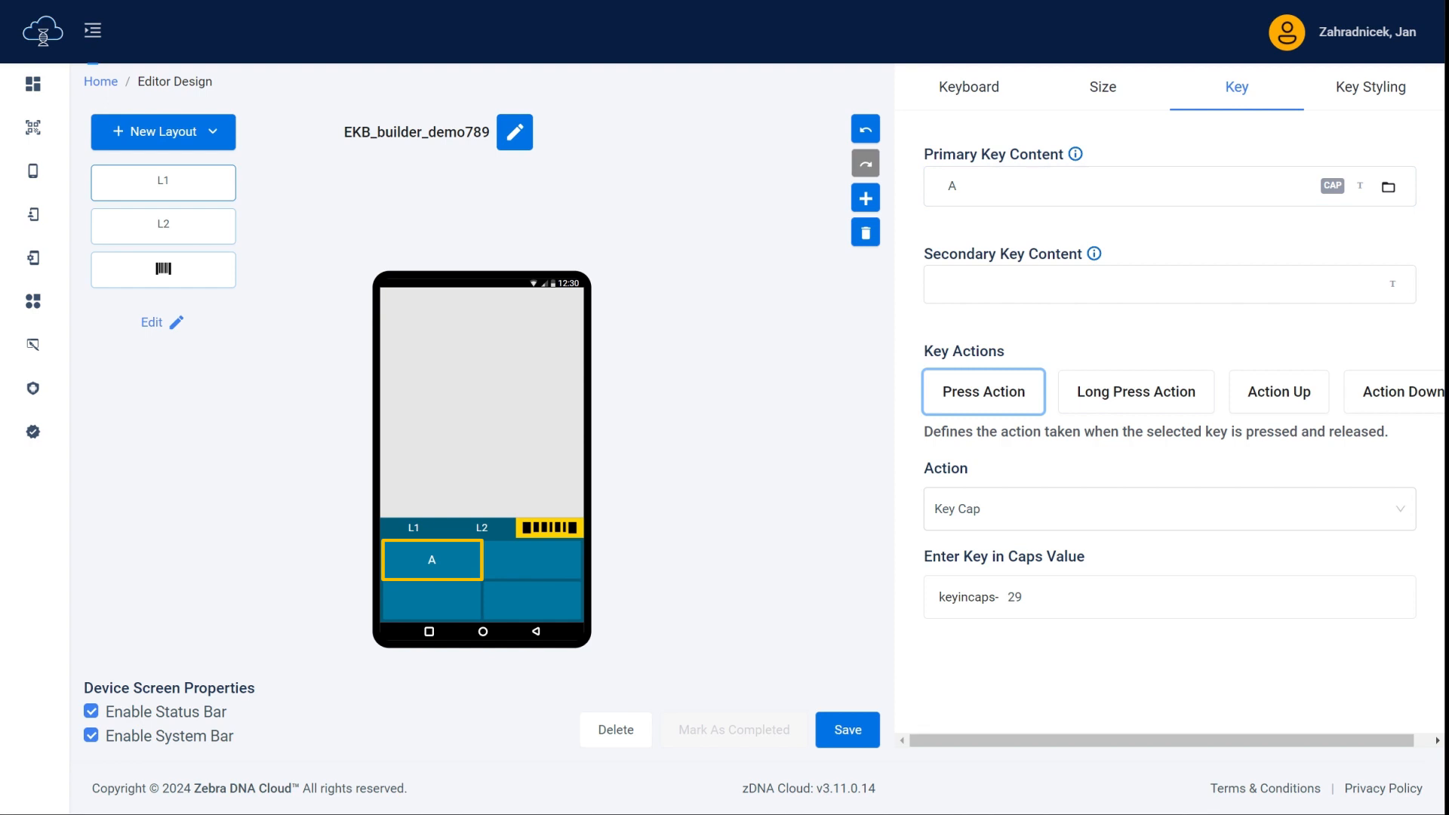
Style the A key's label in Bold with font size 25
left_click(1370, 87)
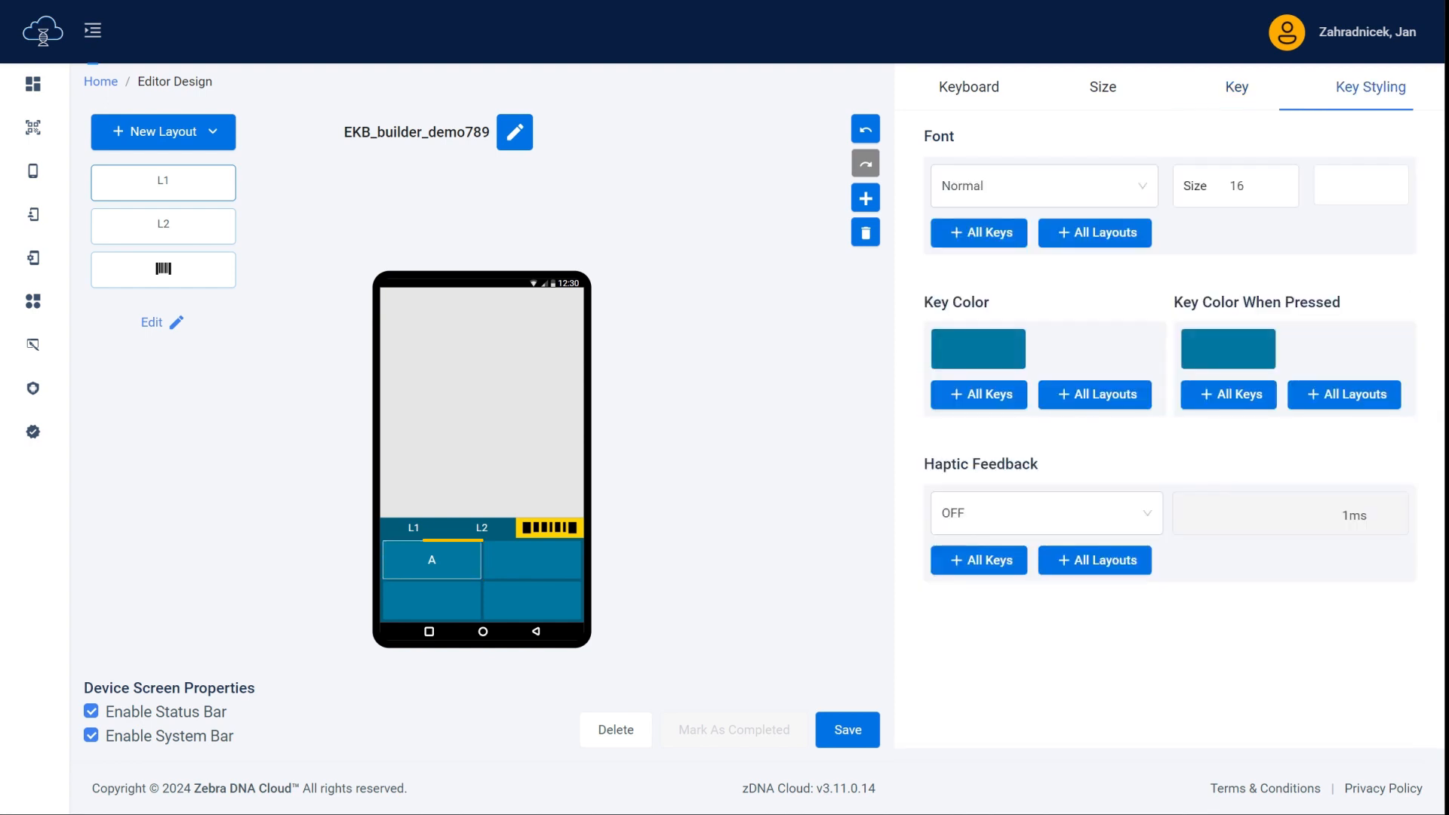
left_click(1043, 186)
left_click(1044, 263)
double_click(1236, 186)
type("25")
Give the A key a light blue key color and the dark blue 053A4D as its pressed color
left_click(978, 349)
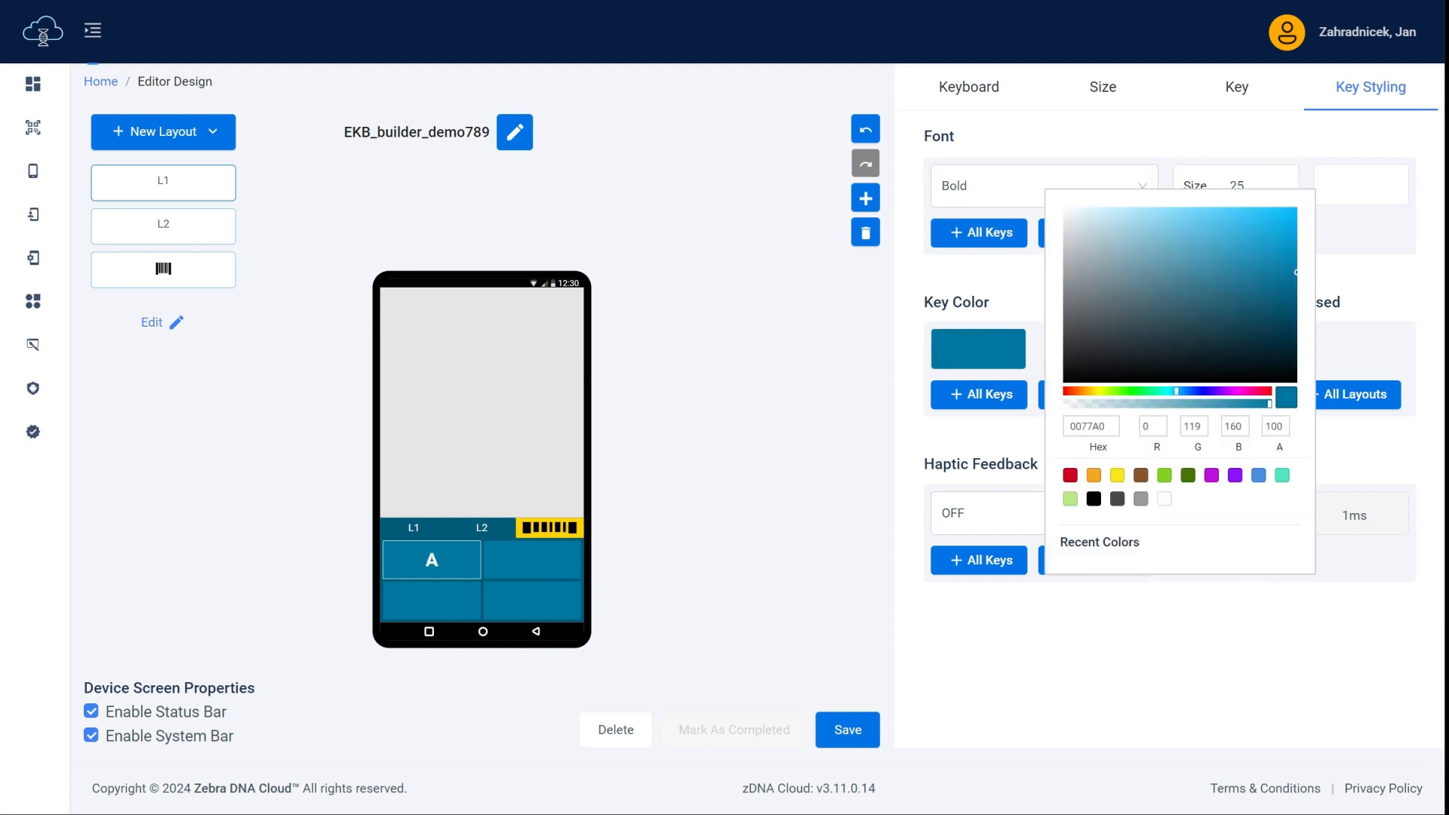
left_click(1272, 221)
left_click(1170, 656)
left_click(1228, 349)
left_click(1145, 330)
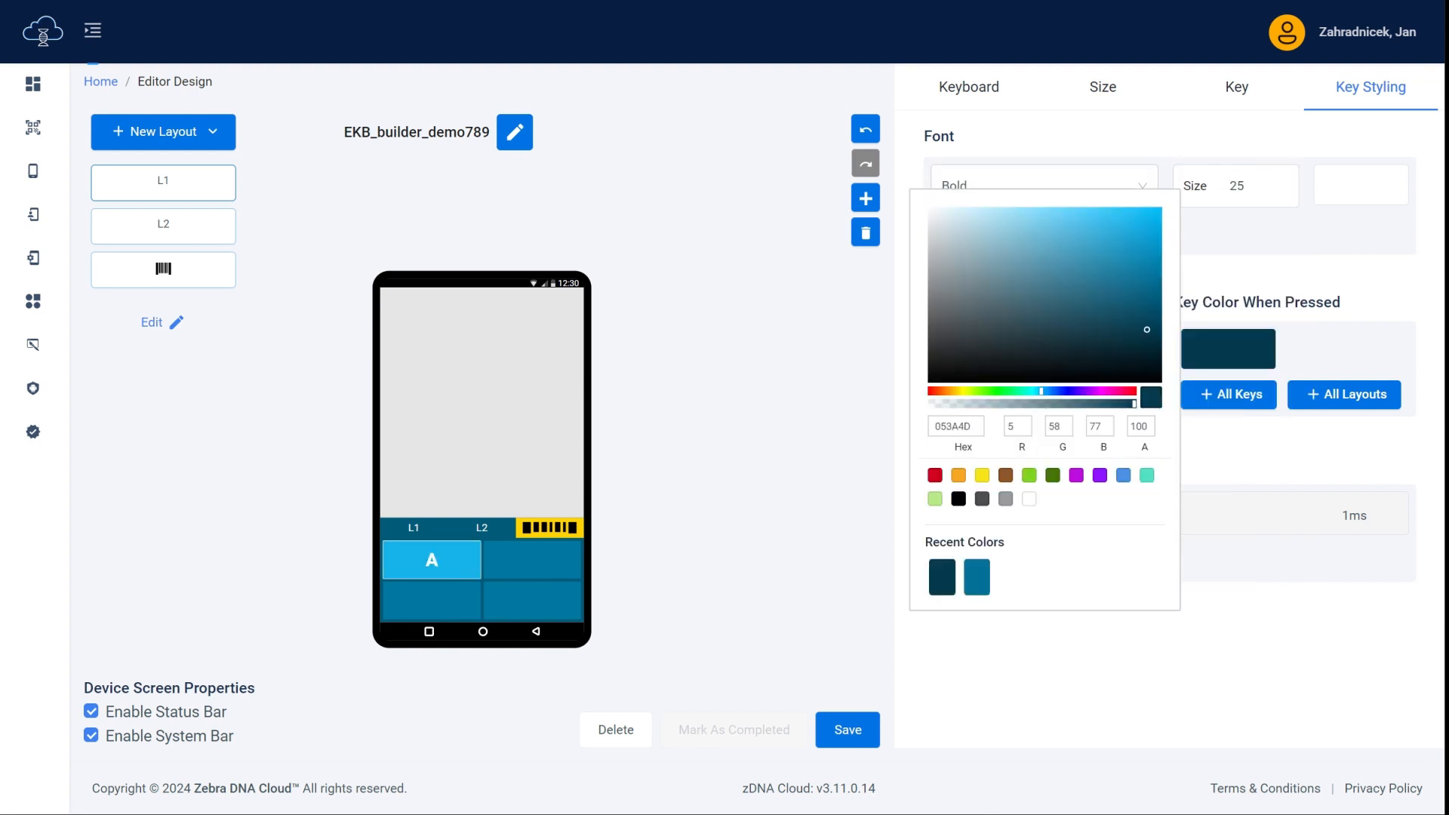
left_click(1169, 657)
left_click(431, 560)
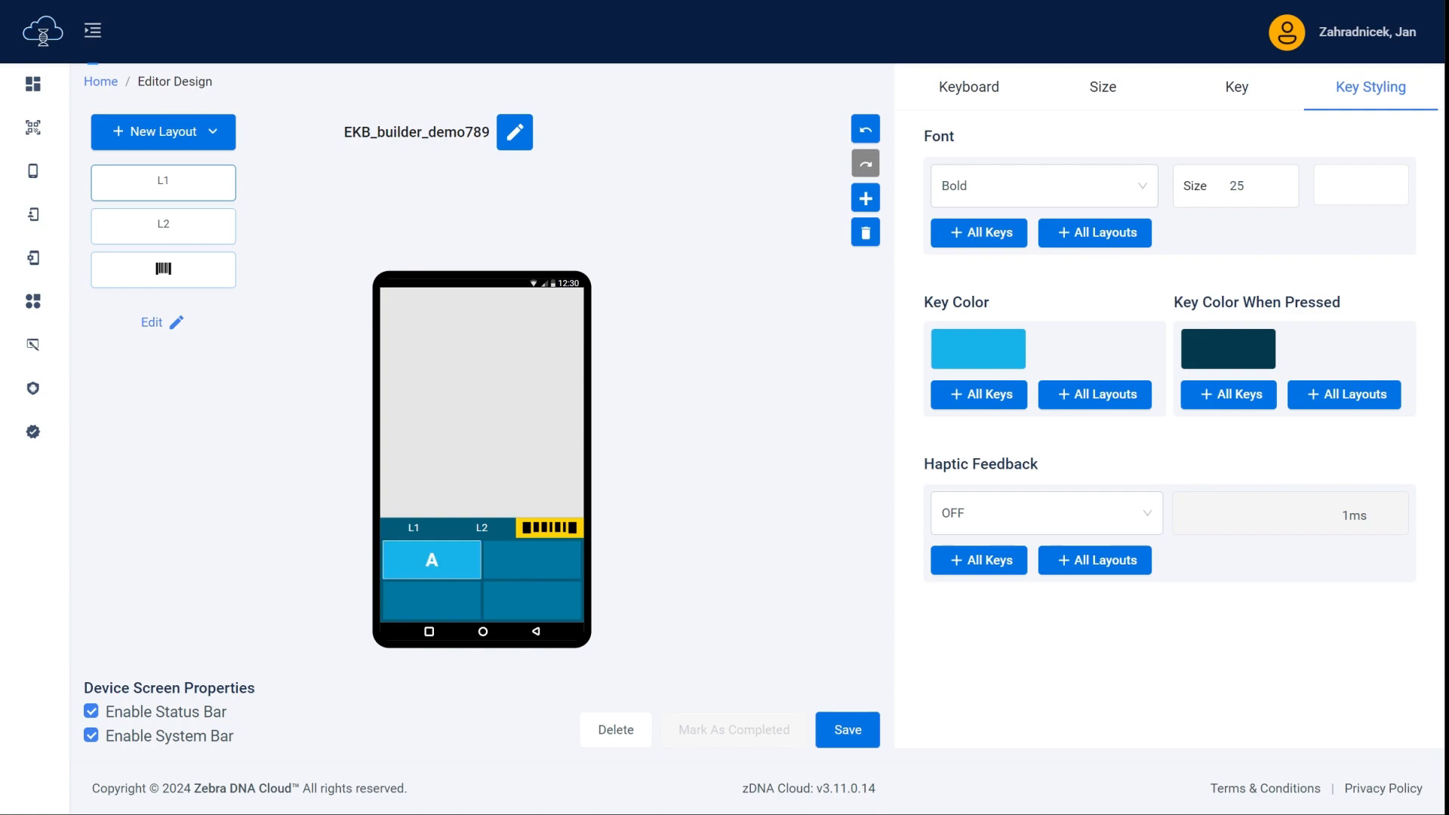
Save the EKB_builder_demo789 design and mark it as completed
left_click(968, 87)
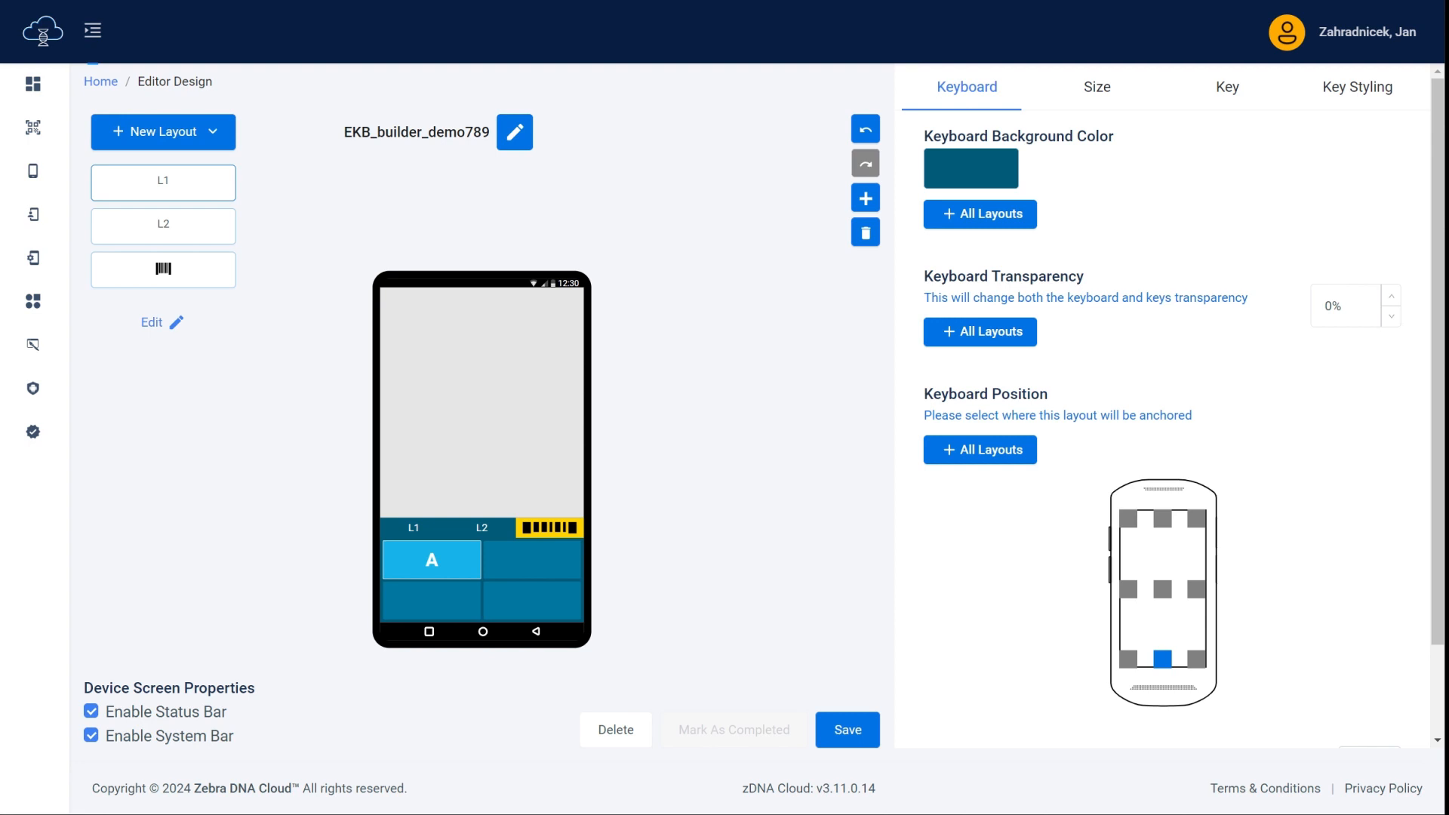
left_click(848, 730)
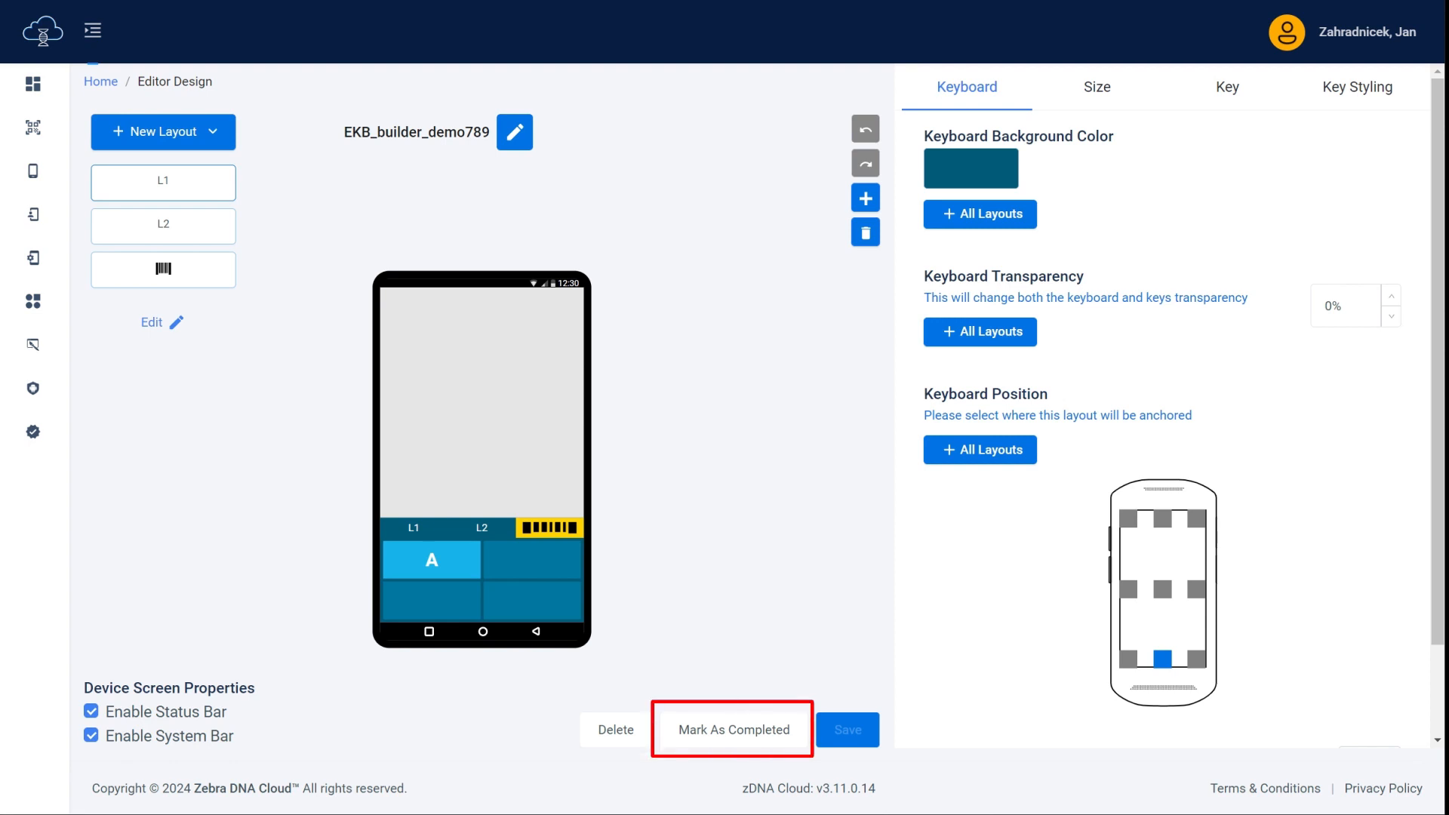
left_click(733, 730)
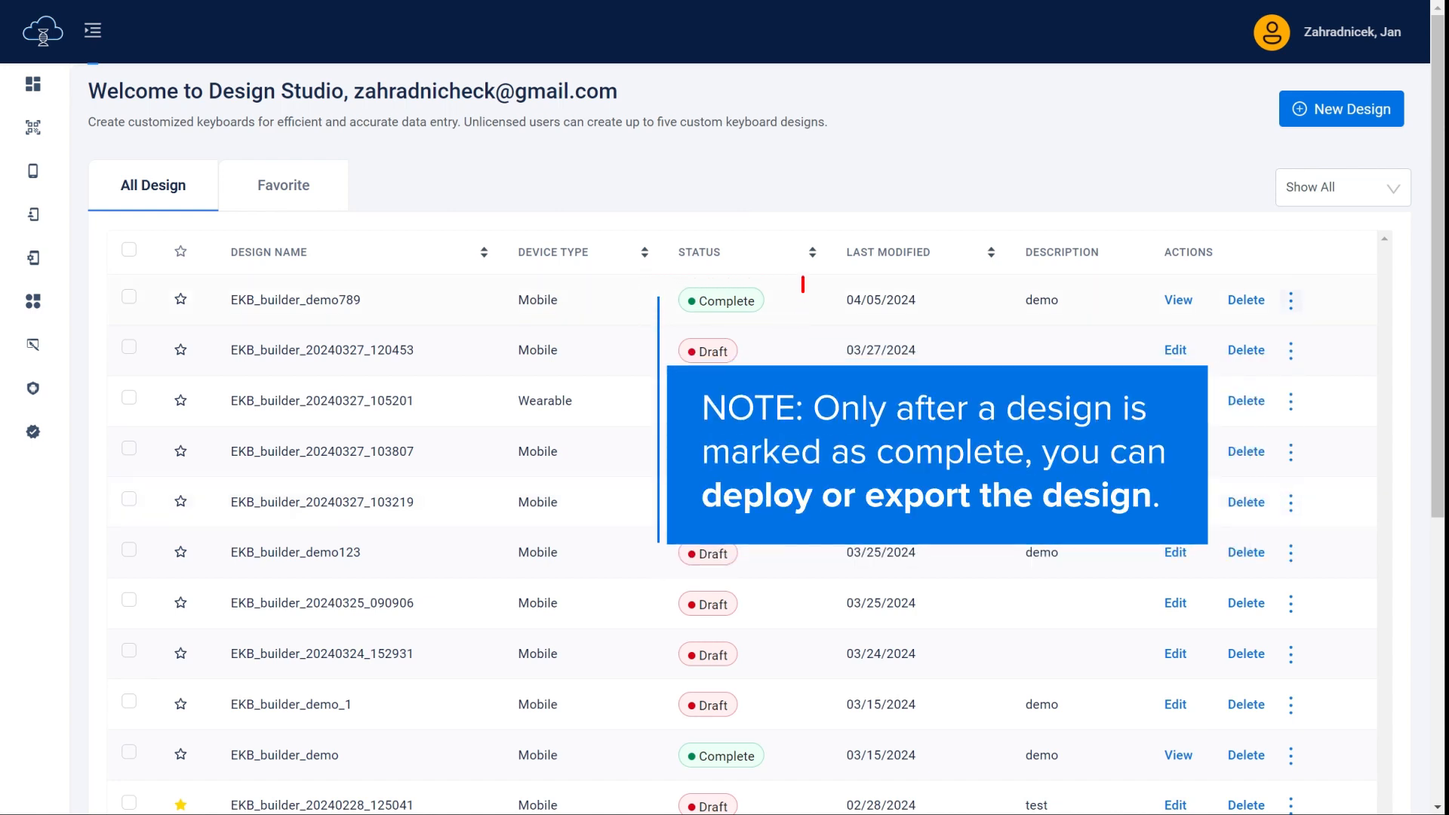
Return to the design list and duplicate the EKB_builder_demo789 design
left_click(1291, 301)
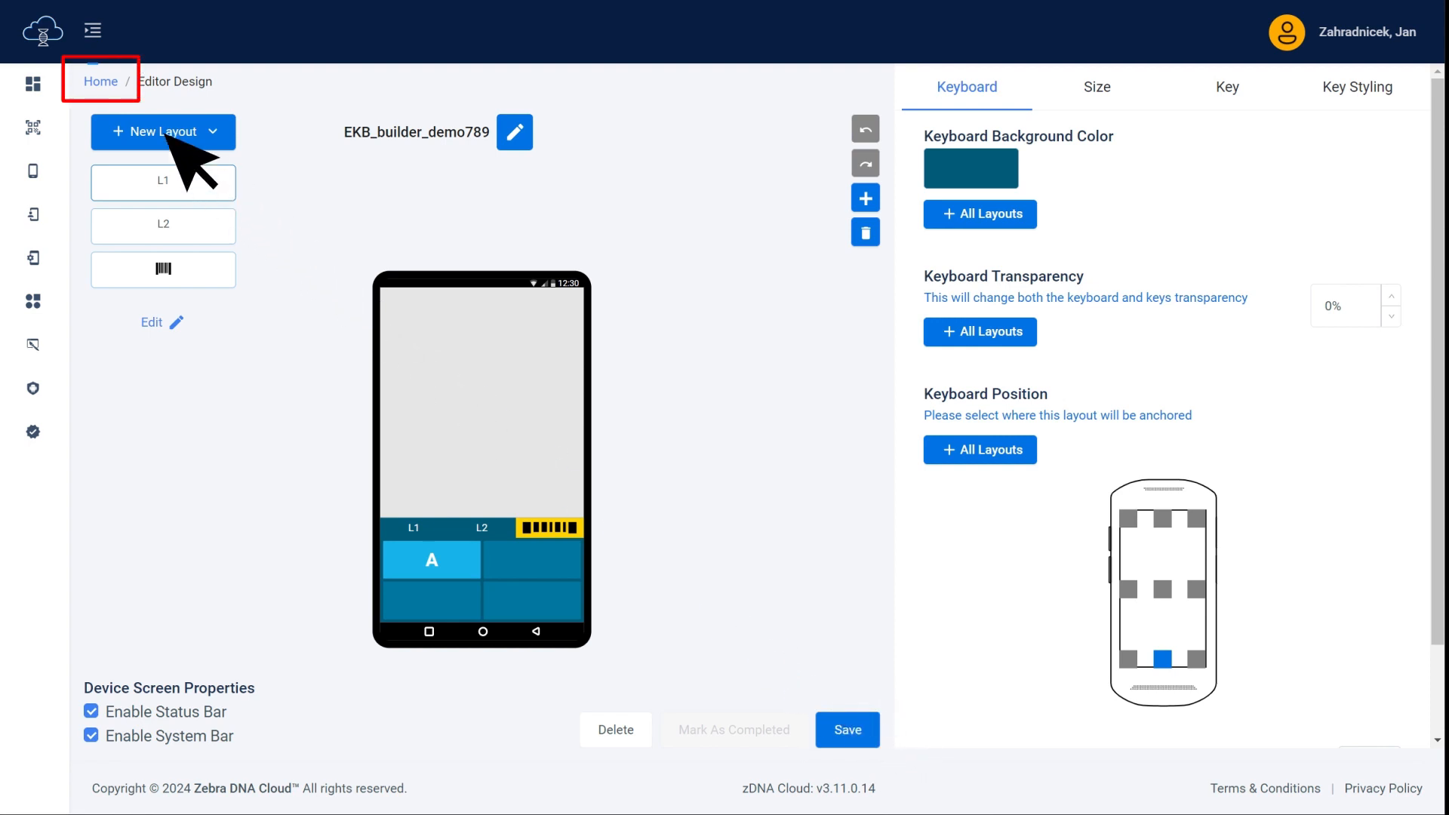
left_click(101, 80)
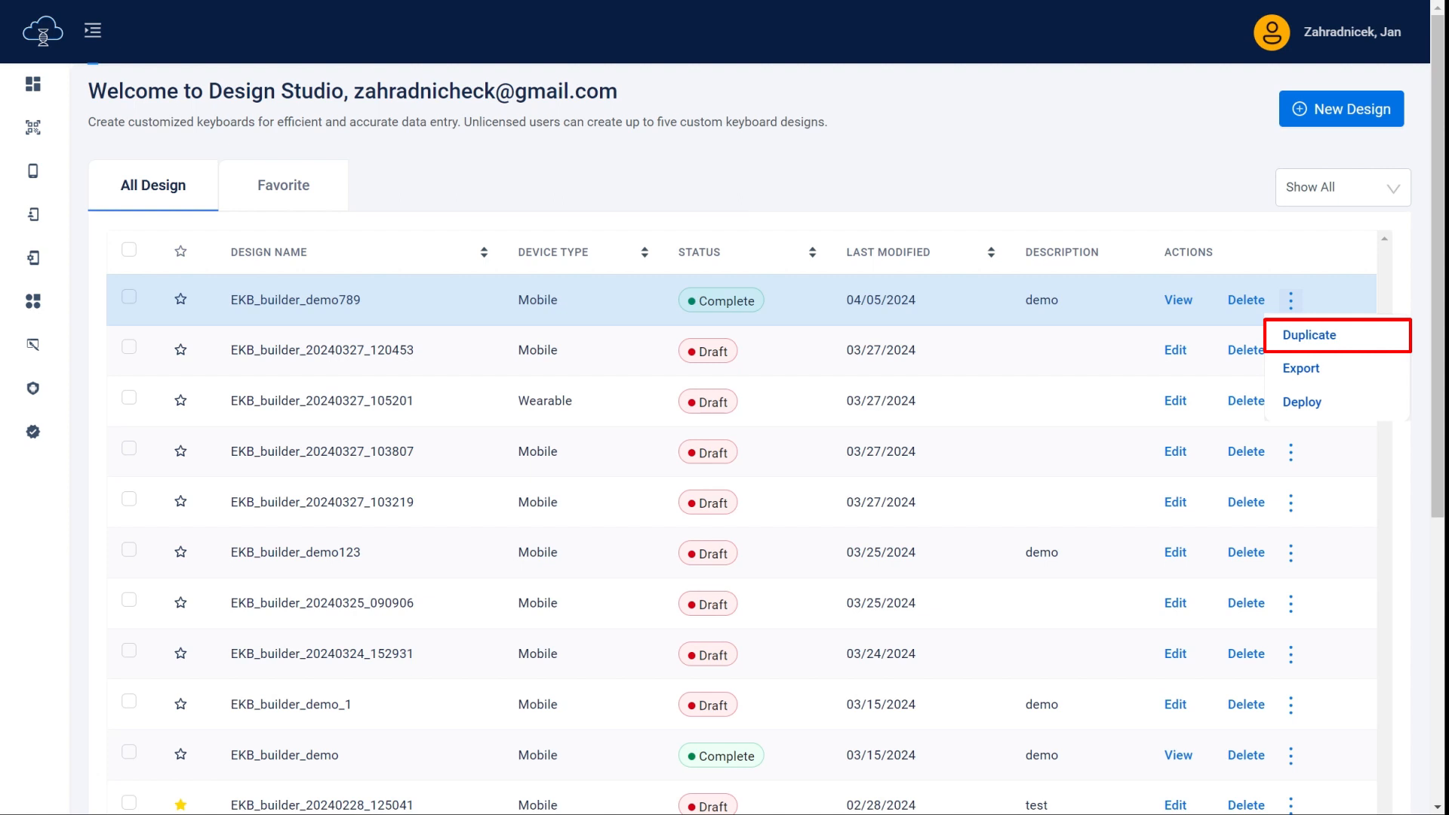
left_click(1309, 335)
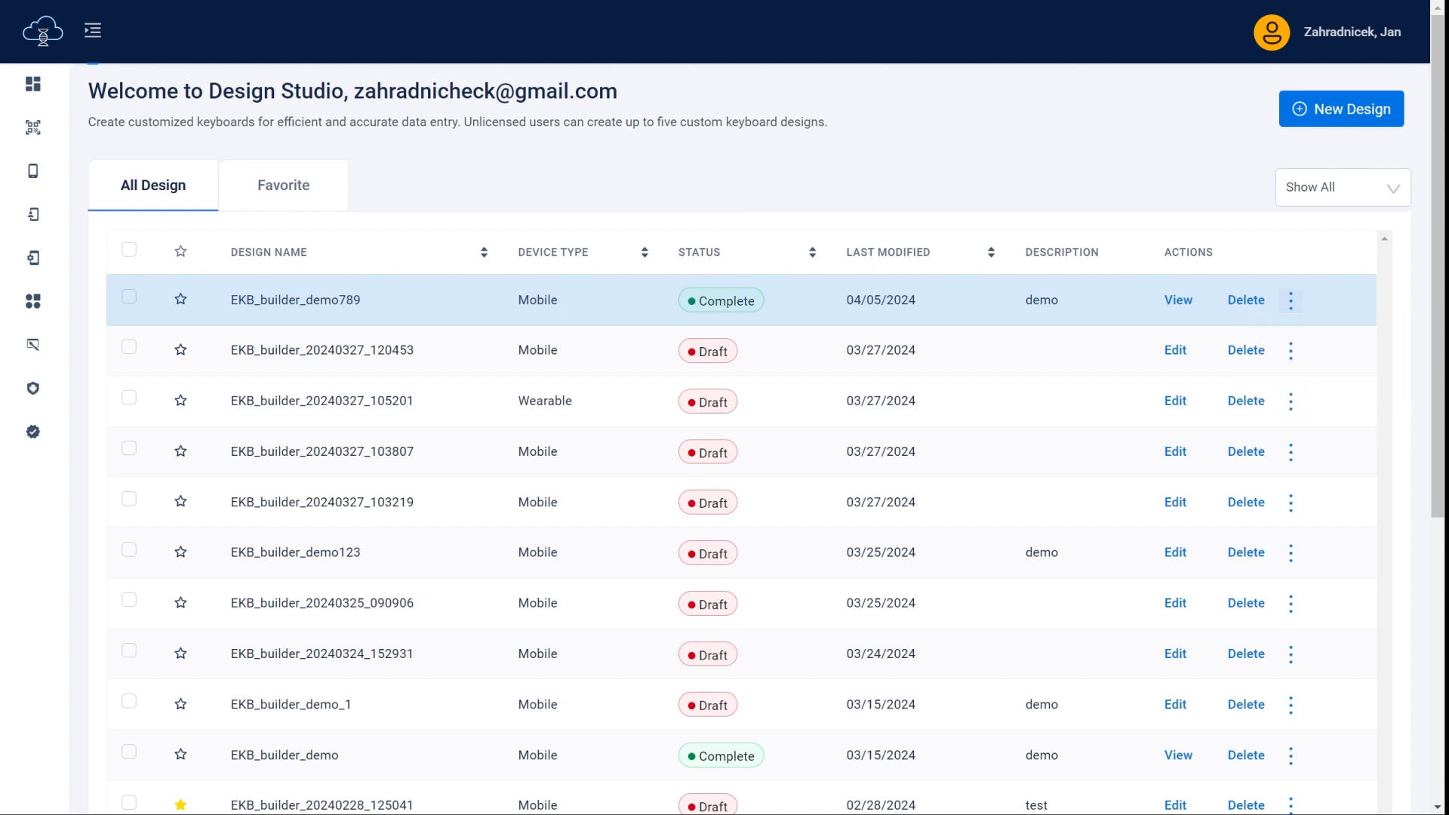